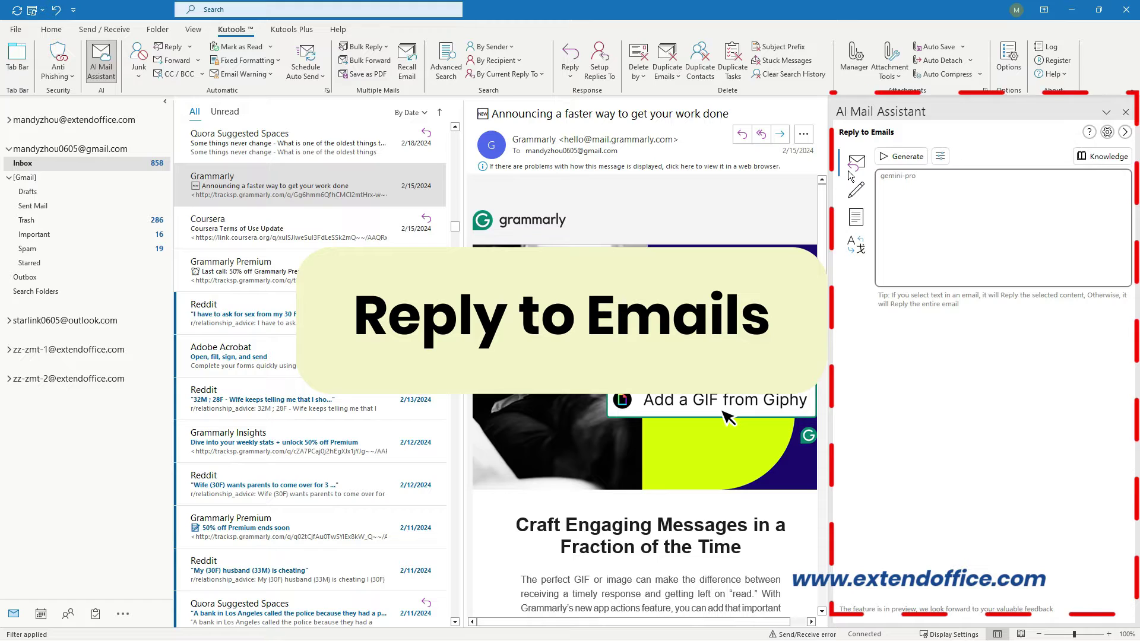
Cycle the assistant through its Reply, Optimize, Summary and Translate email modes
left_click(849, 171)
left_click(855, 191)
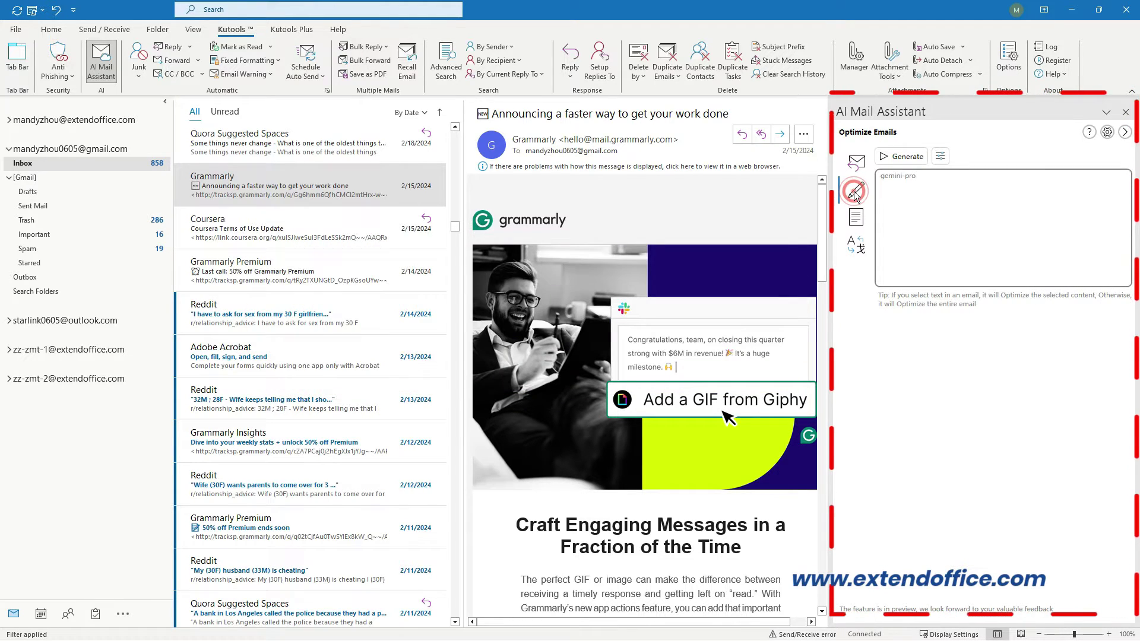
left_click(856, 217)
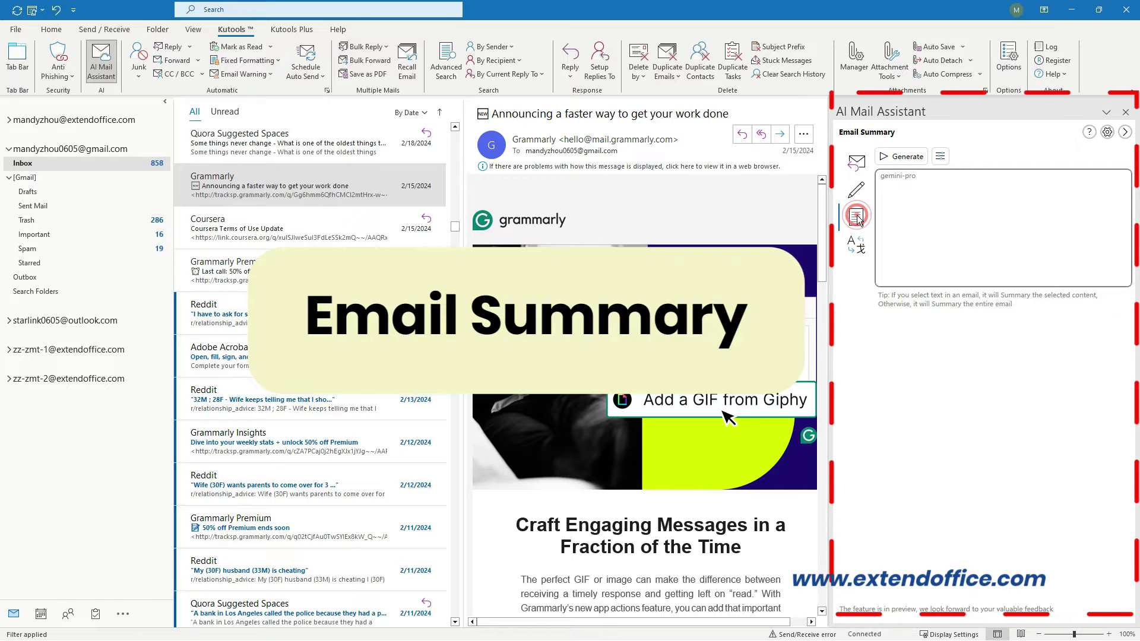
left_click(860, 244)
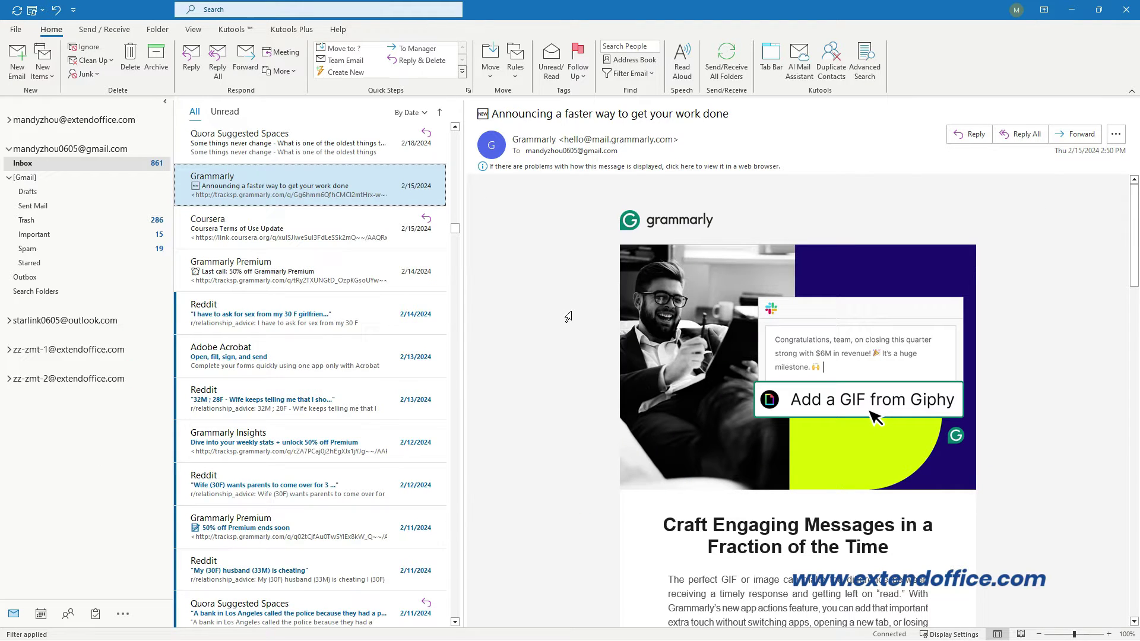
Launch the Kutools AI Mail Assistant, step through its guide and accept the Terms of Use
left_click(235, 31)
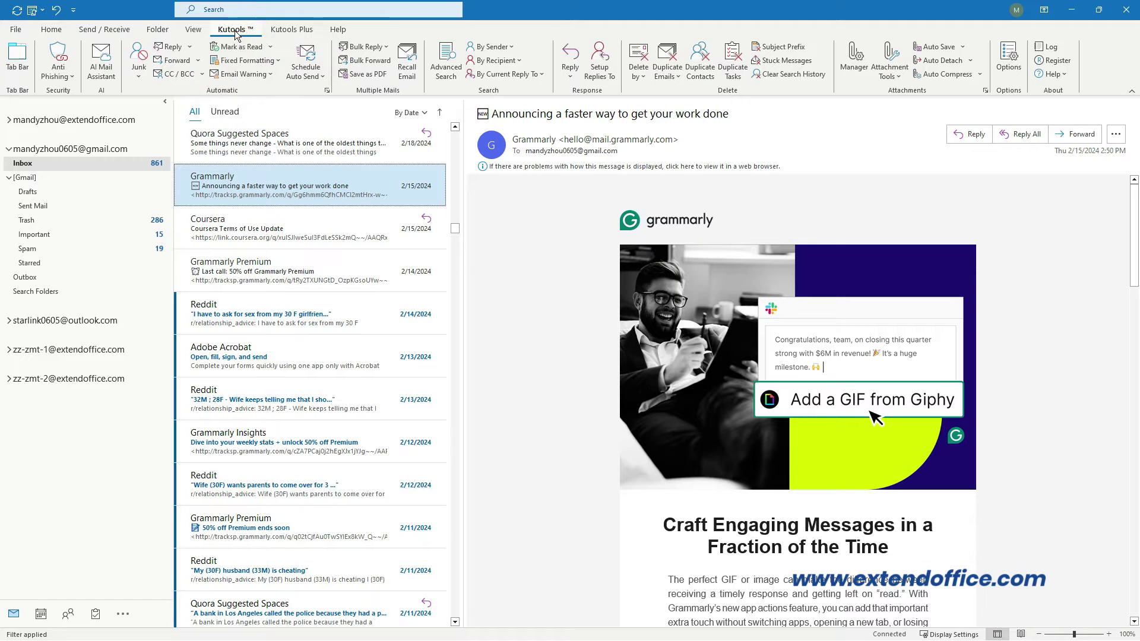
left_click(101, 64)
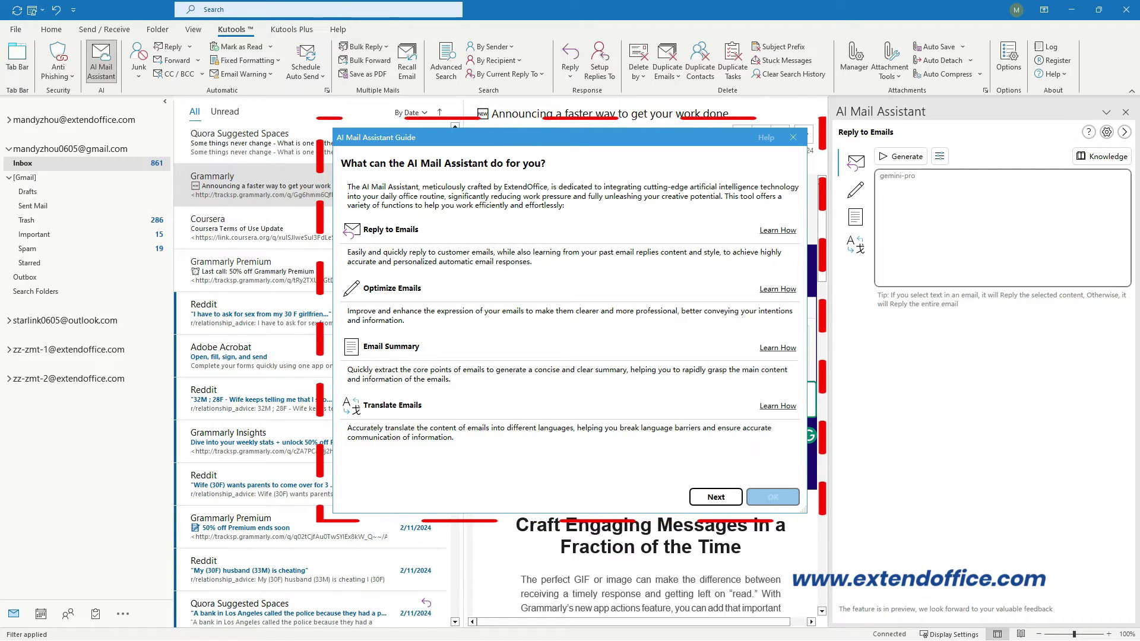
left_click(736, 498)
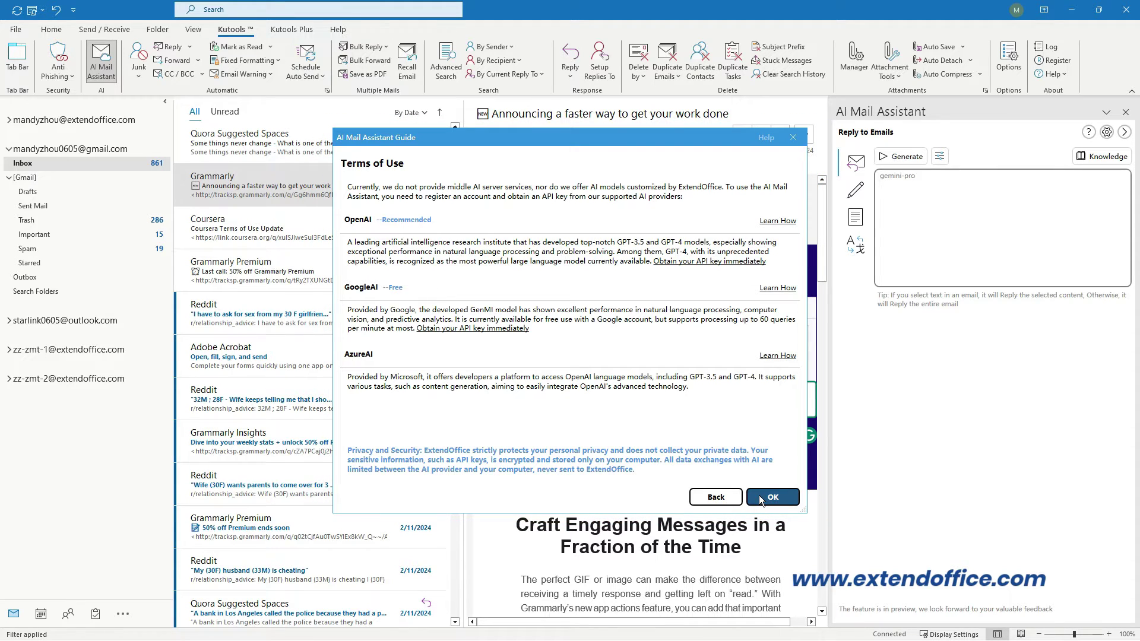
left_click(760, 498)
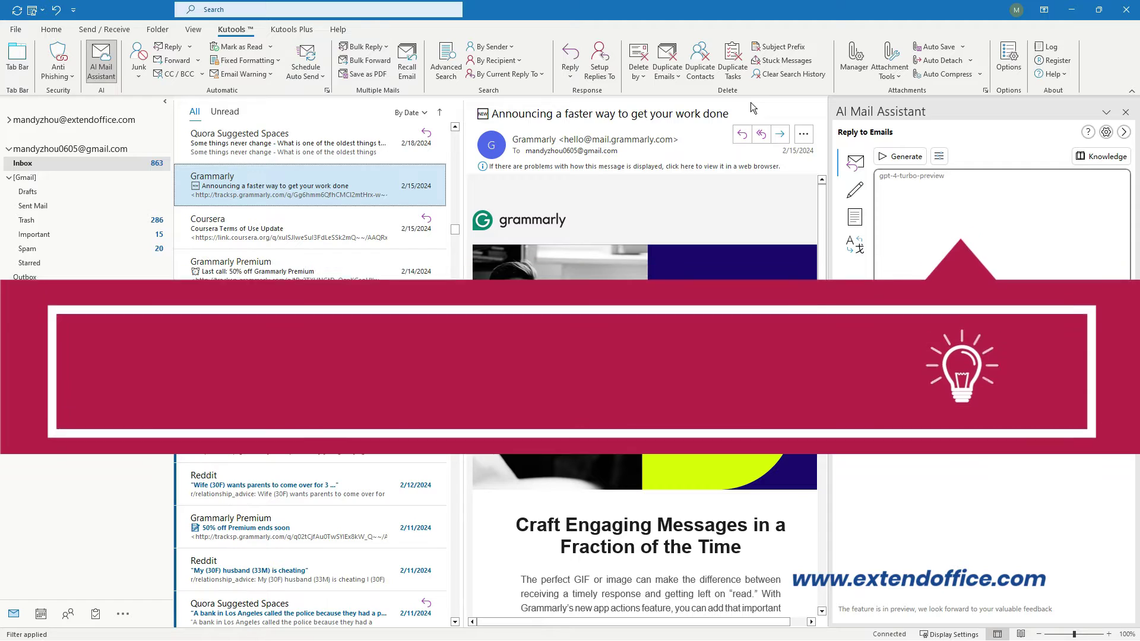
Save AI settings with OpenAI as provider, the pasted API key, and gpt-4-turbo-preview model
left_click(1096, 137)
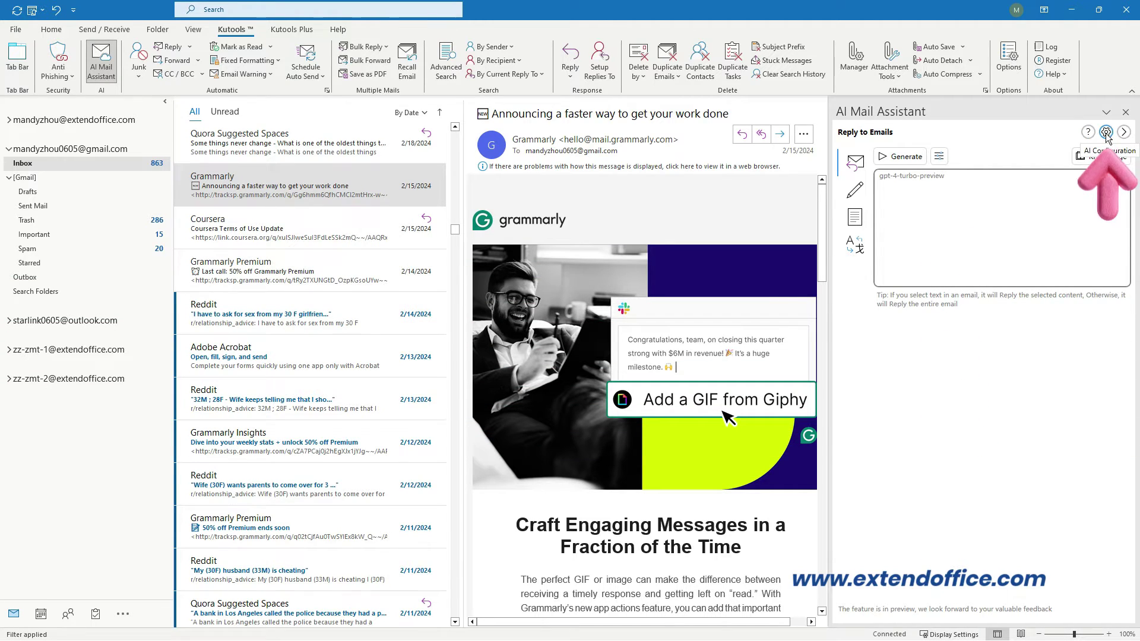
left_click(1106, 132)
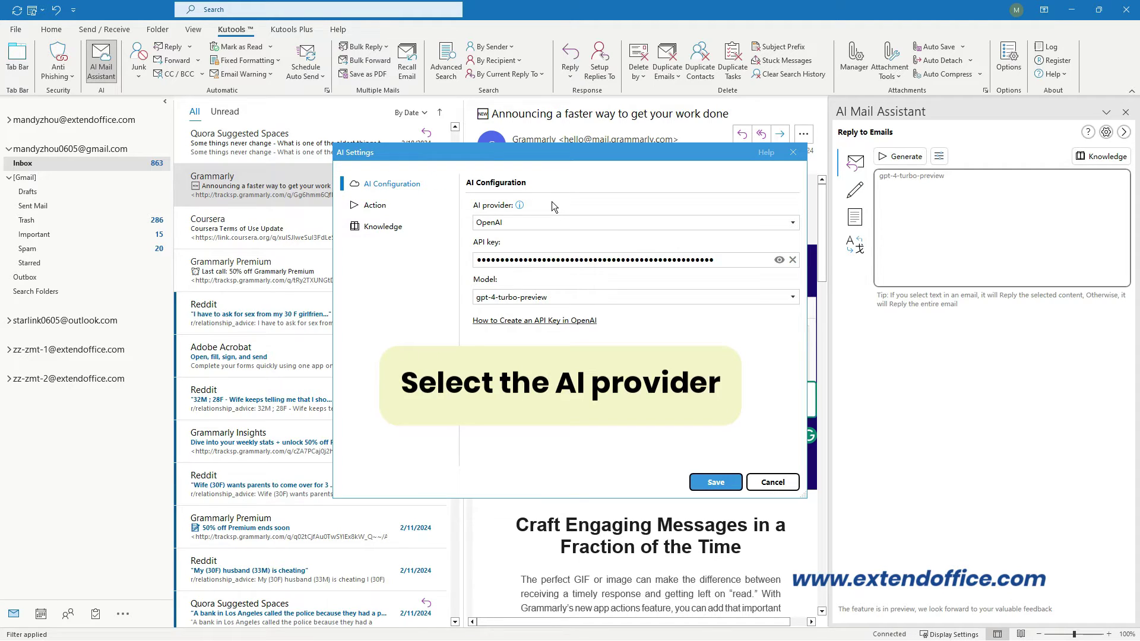
left_click(793, 222)
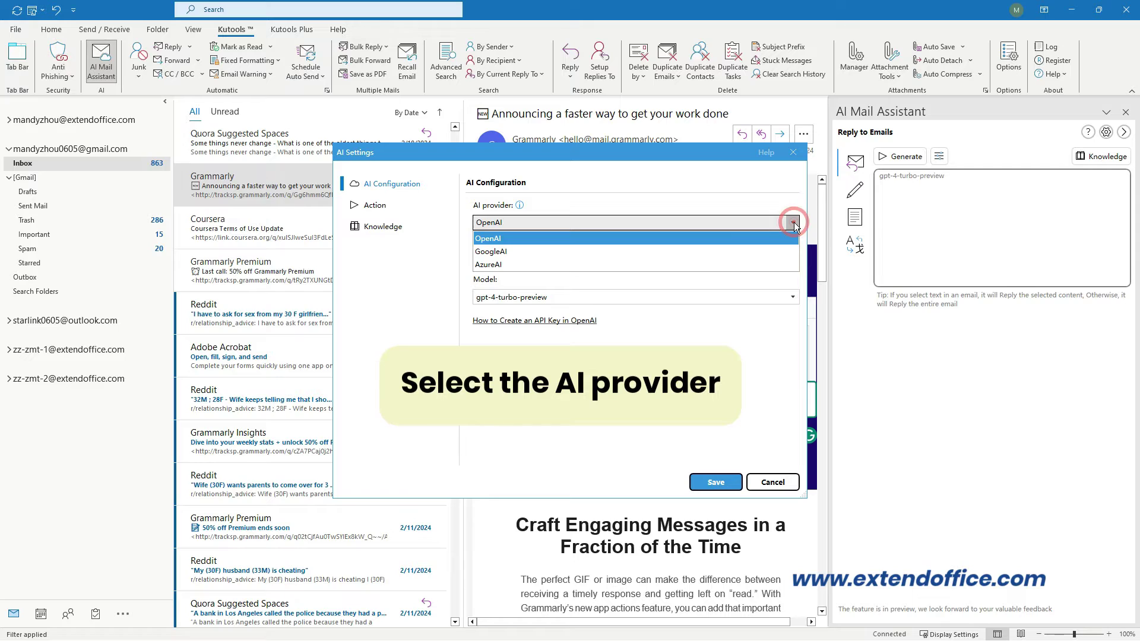
left_click(716, 245)
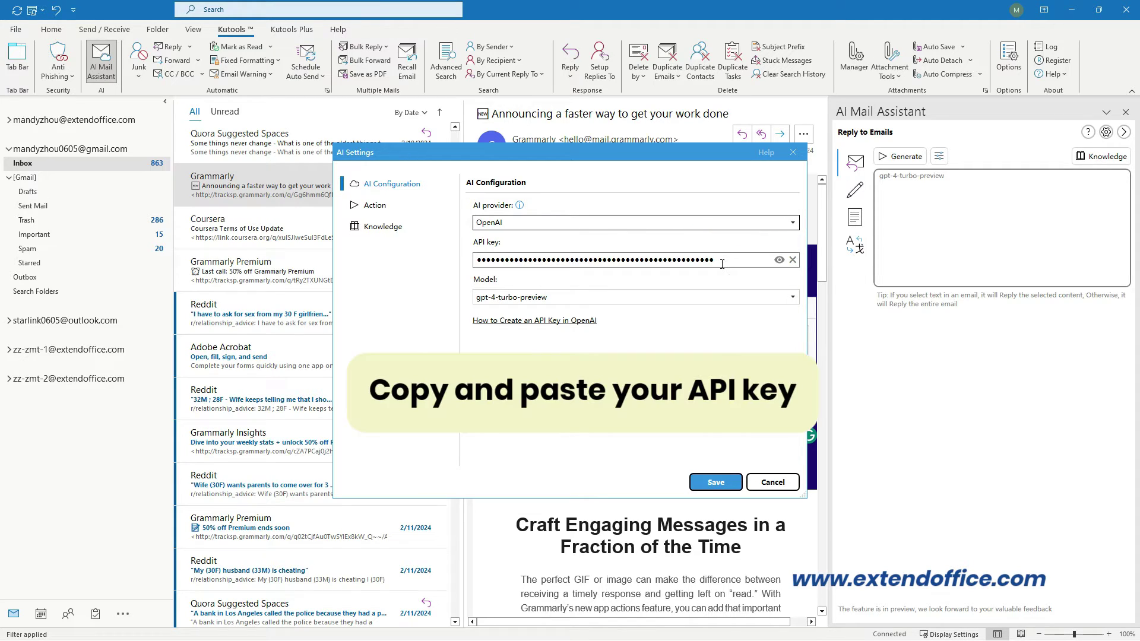
left_click(722, 263)
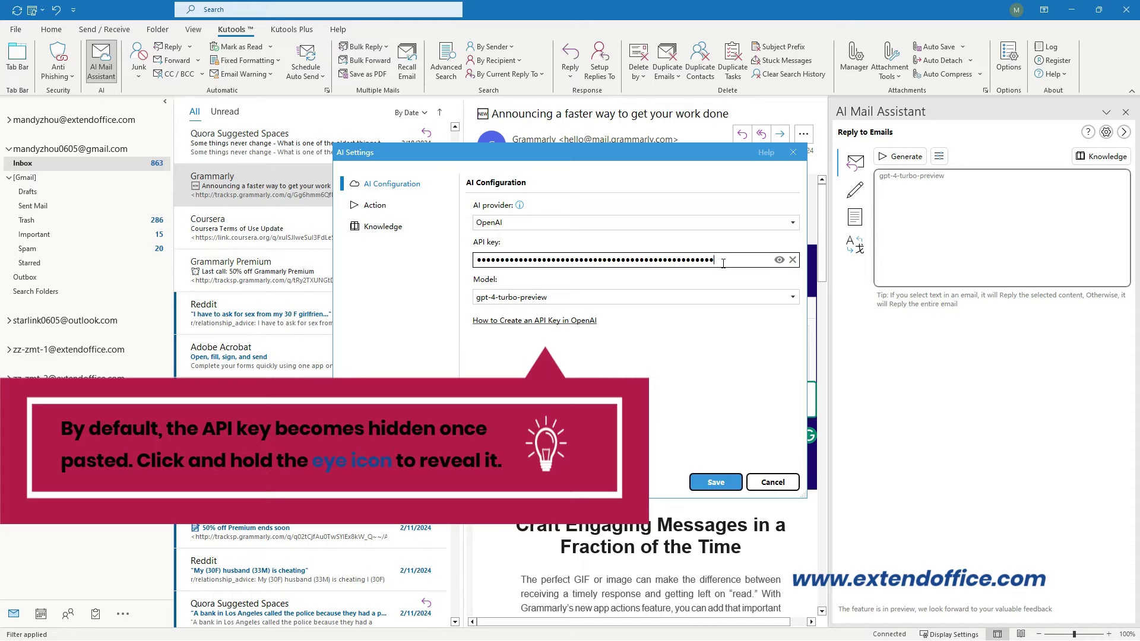
left_click(779, 261)
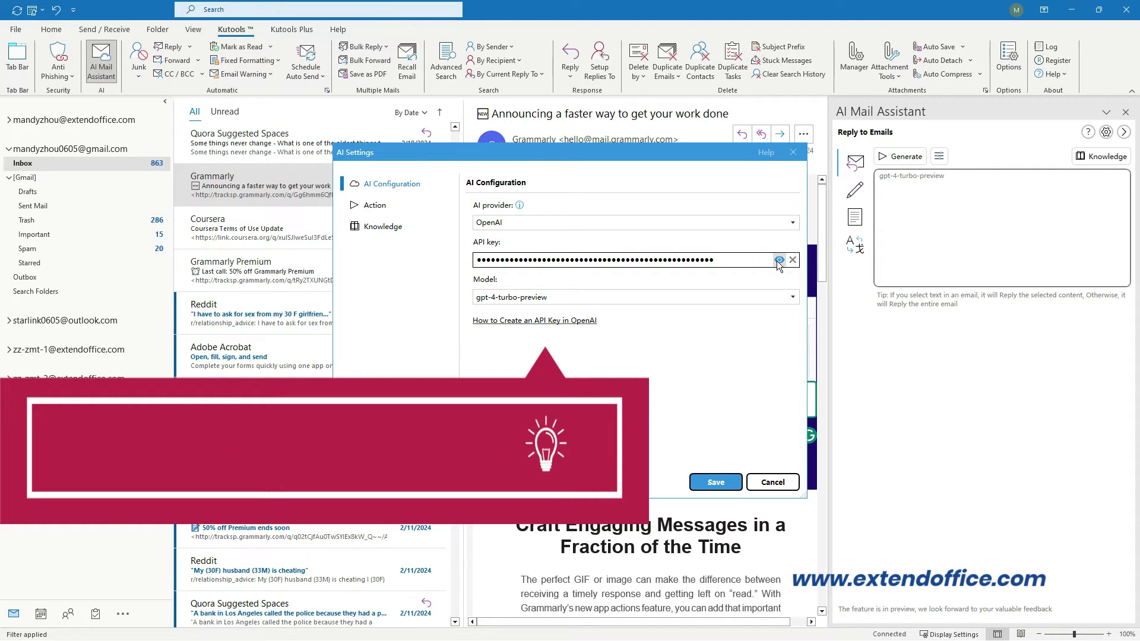
left_click(791, 298)
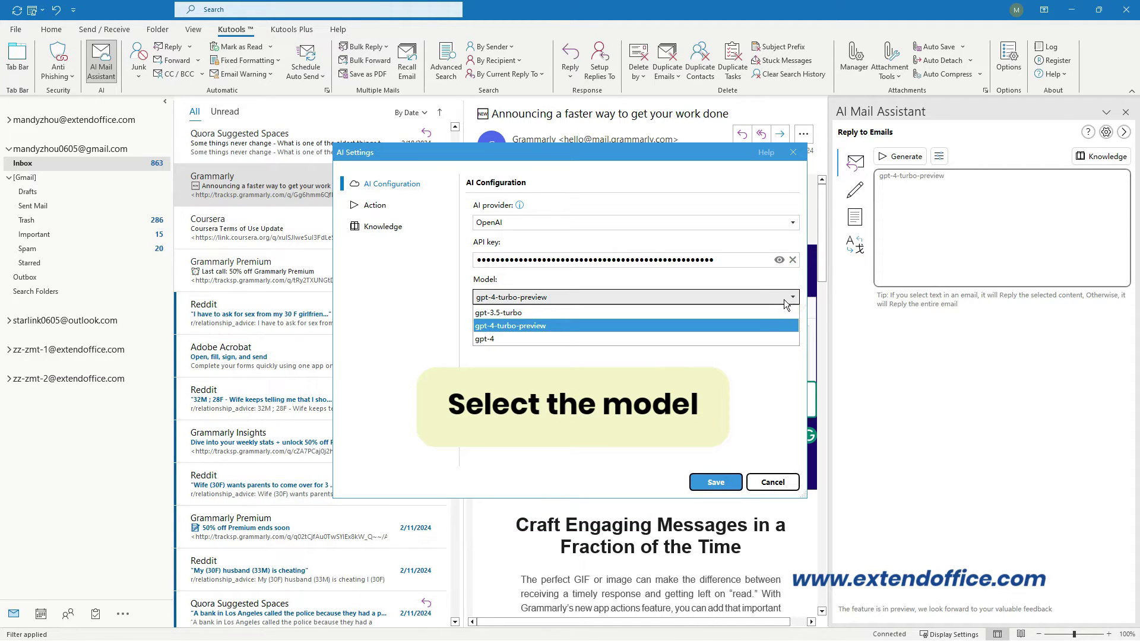
left_click(729, 324)
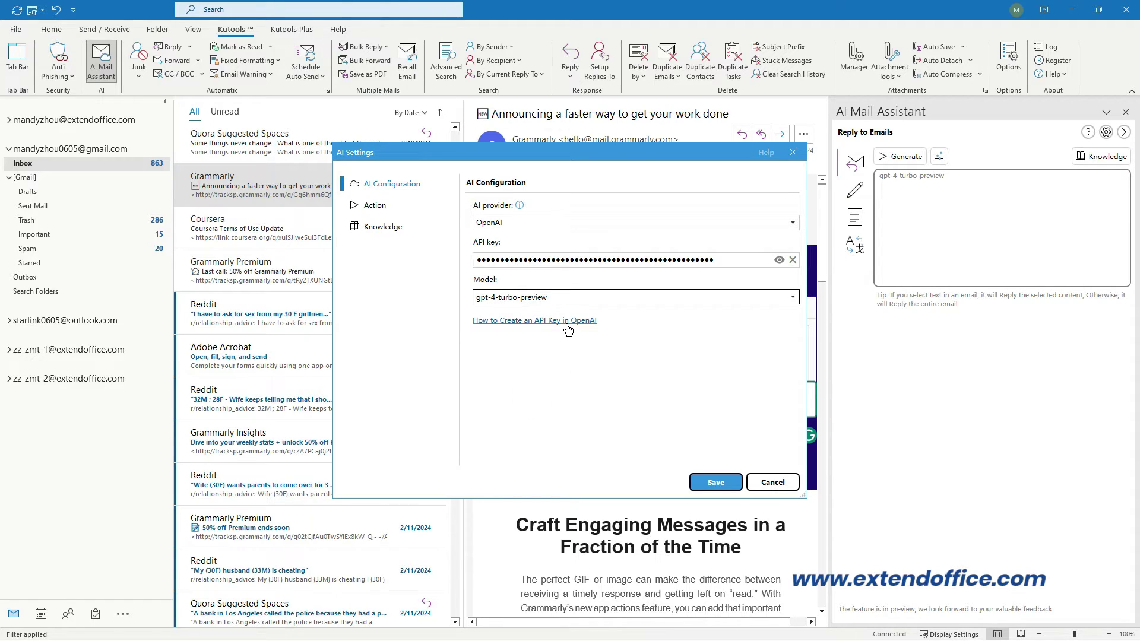
left_click(732, 483)
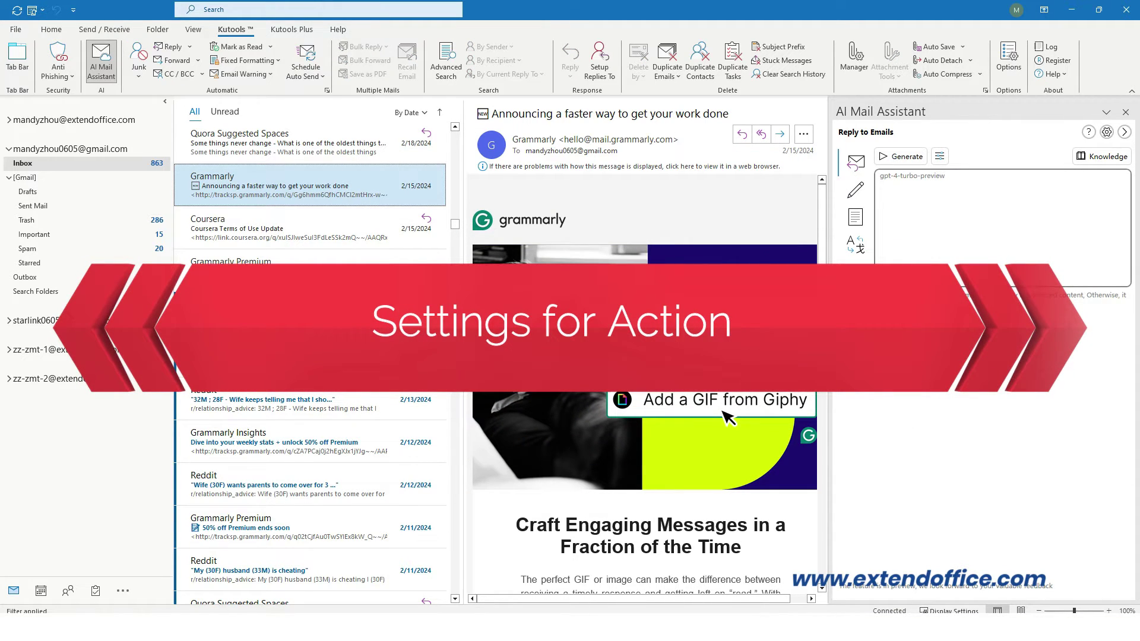
Review the Action prompts for replying, optimizing, summarizing and translating emails in AI Settings
left_click(1067, 256)
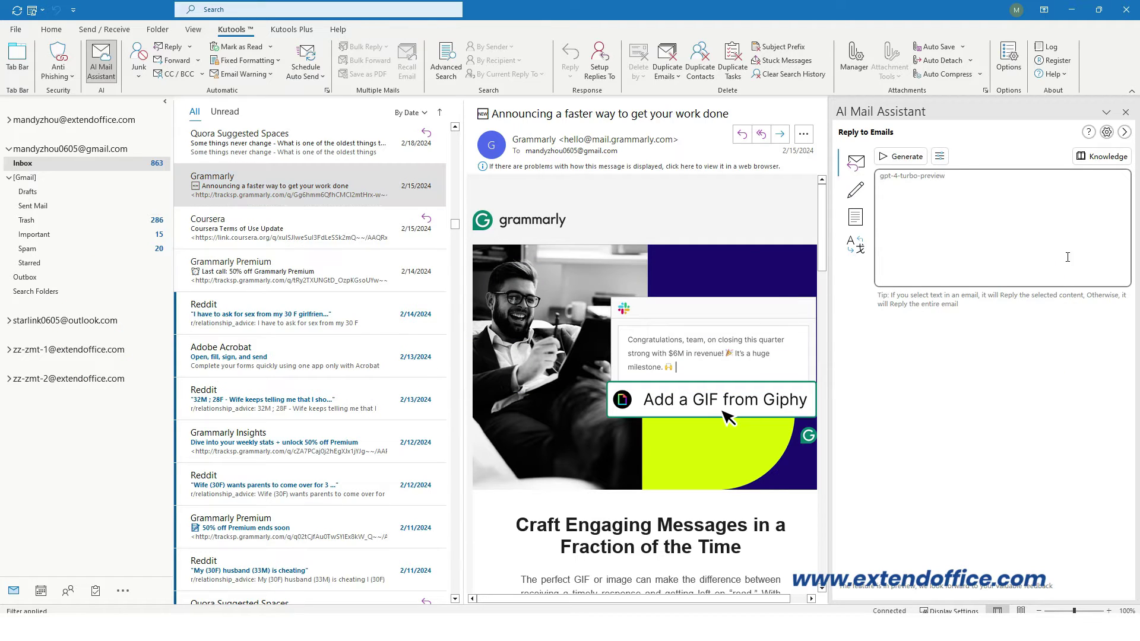
left_click(1107, 133)
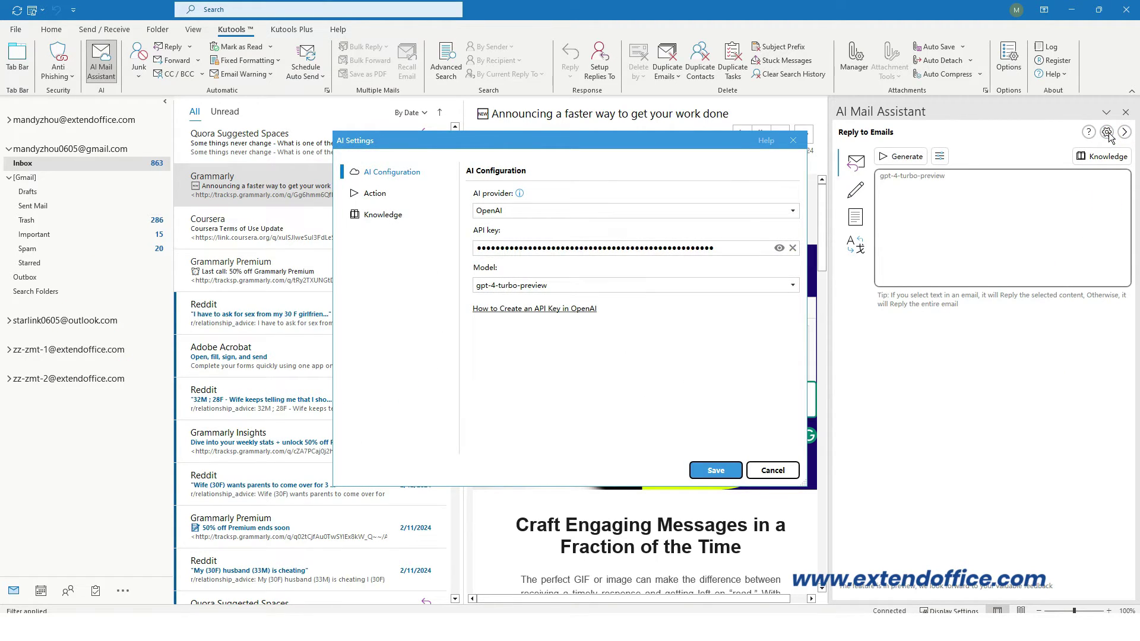
left_click(415, 194)
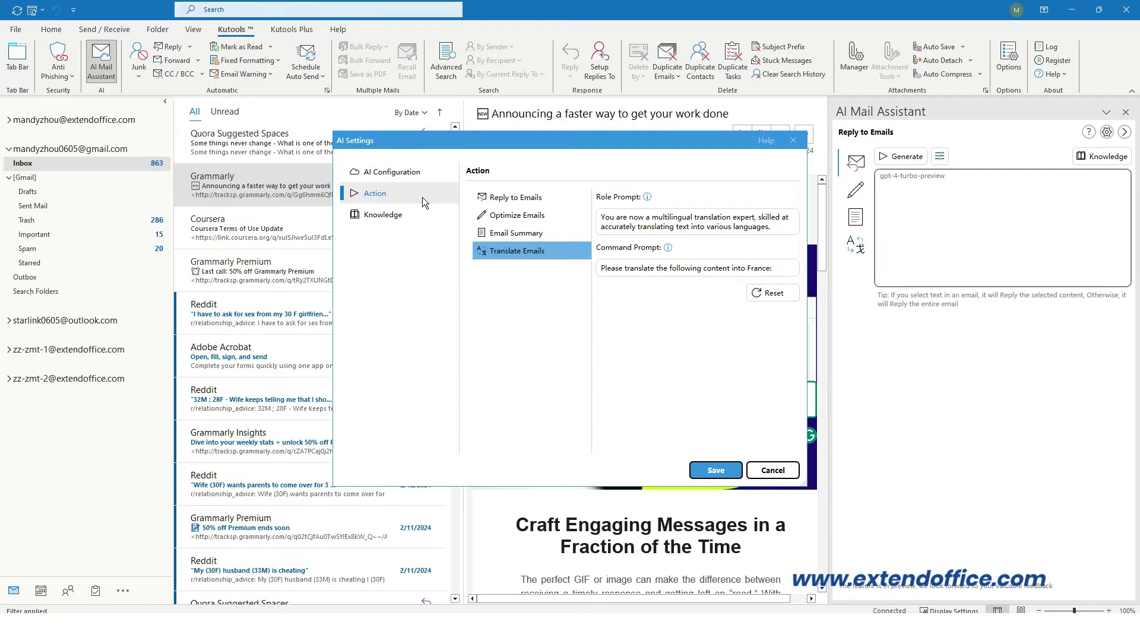
left_click(563, 200)
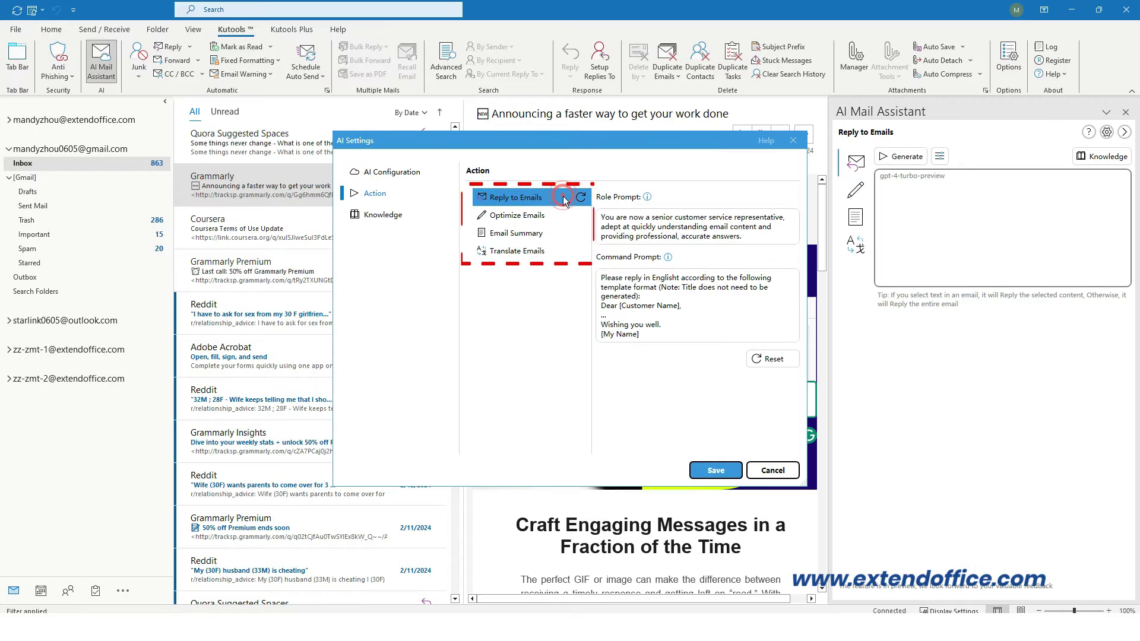
left_click(565, 218)
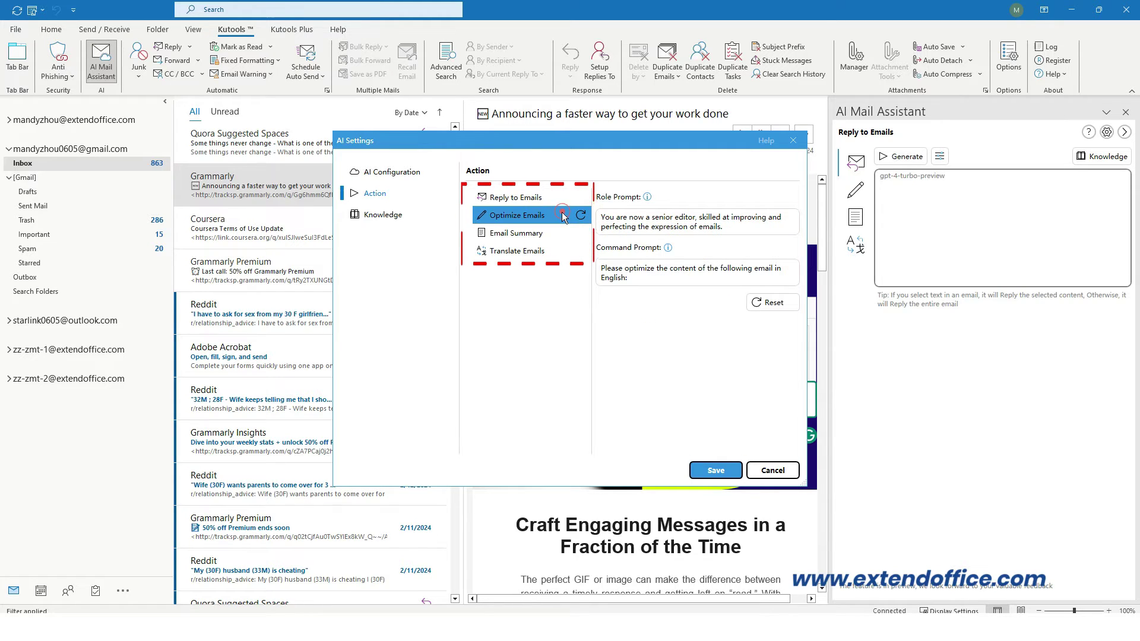
left_click(556, 232)
left_click(556, 252)
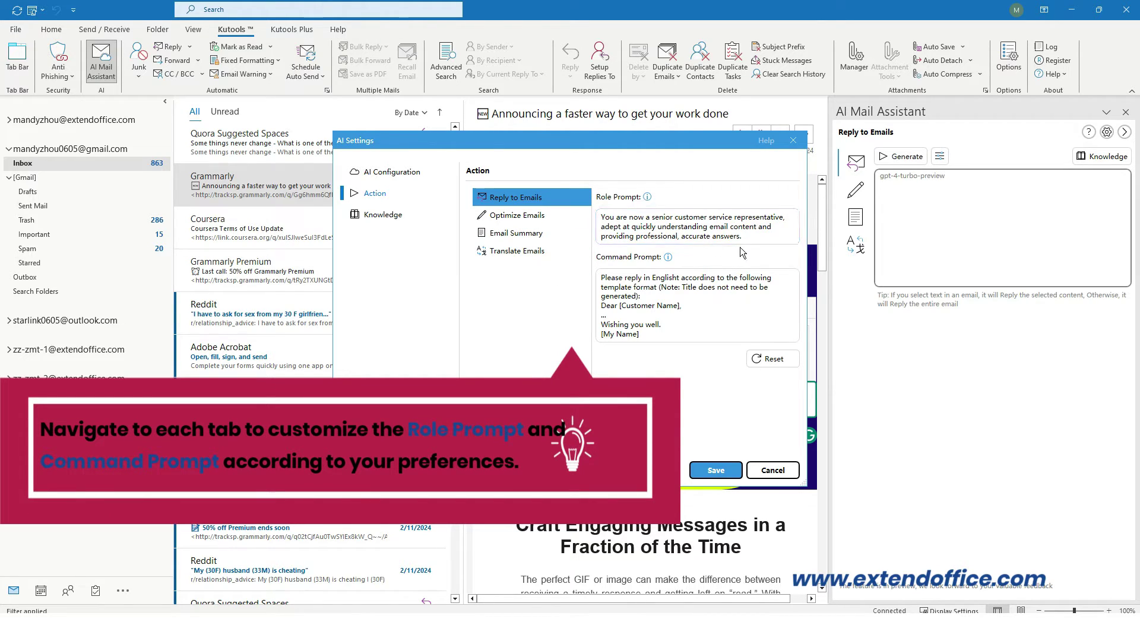
Edit the role and command prompts for the reply, optimize and summary actions
left_click(754, 237)
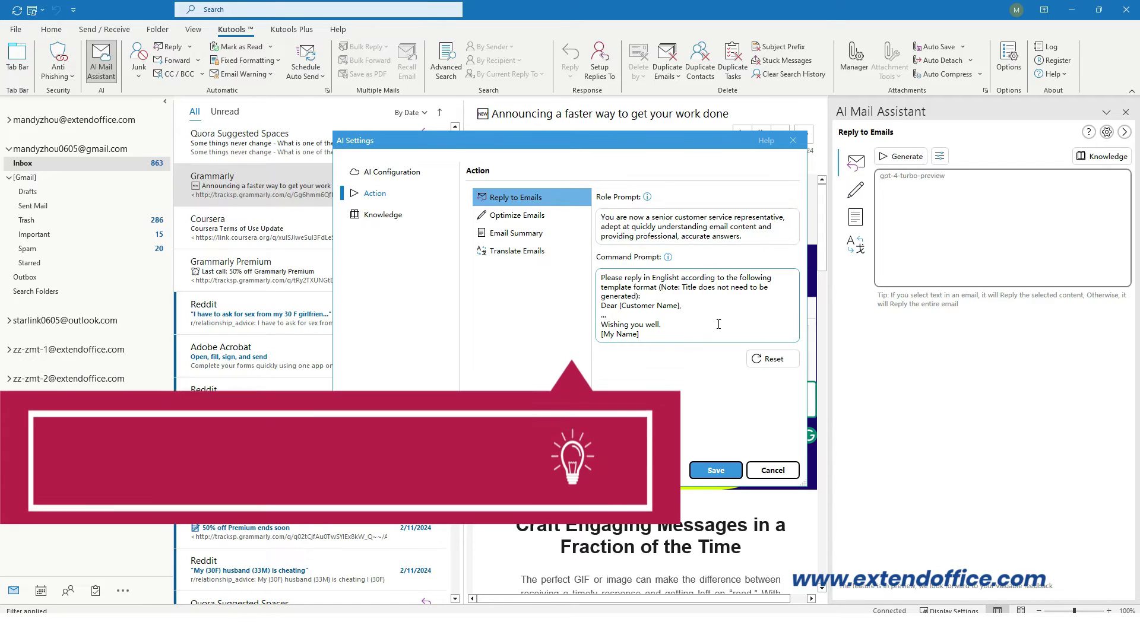
left_click(667, 333)
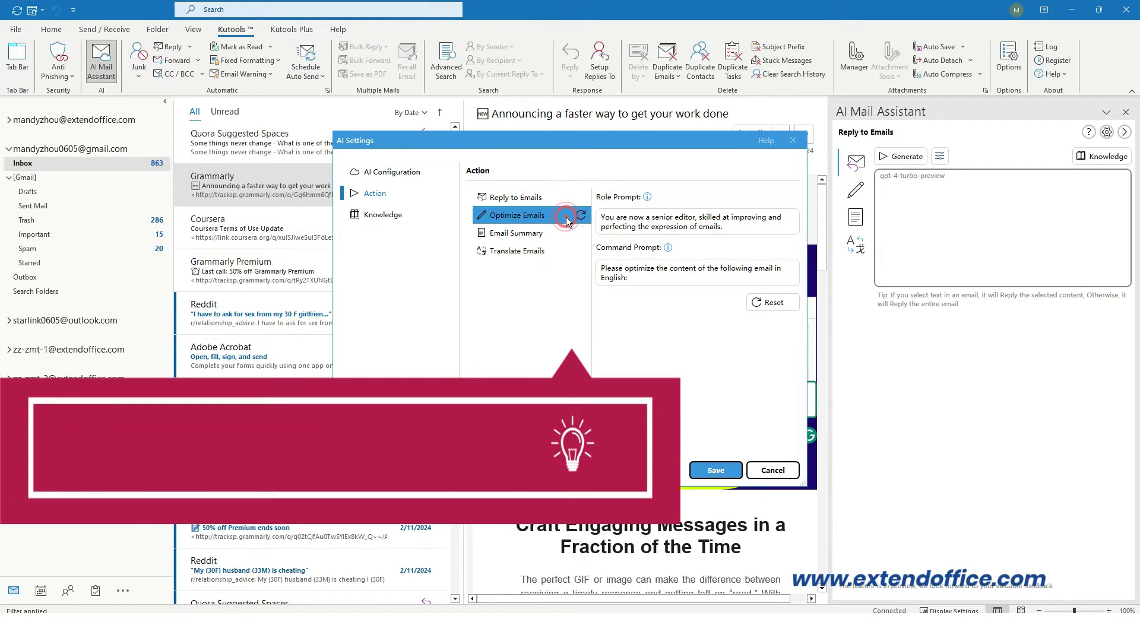
left_click(568, 217)
left_click(745, 230)
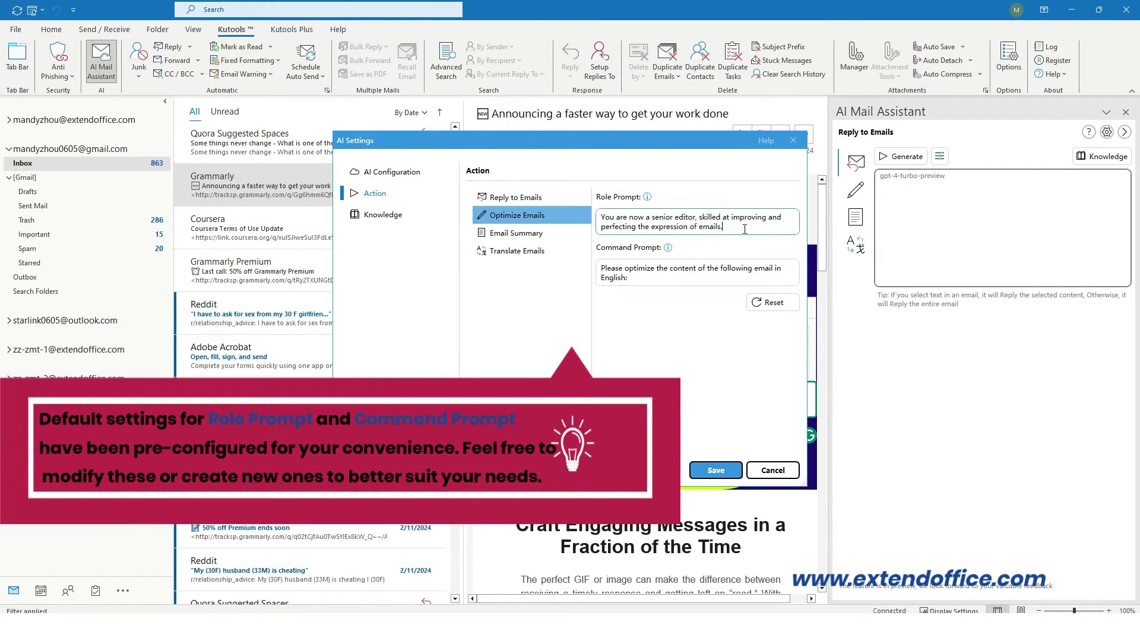
left_click(672, 278)
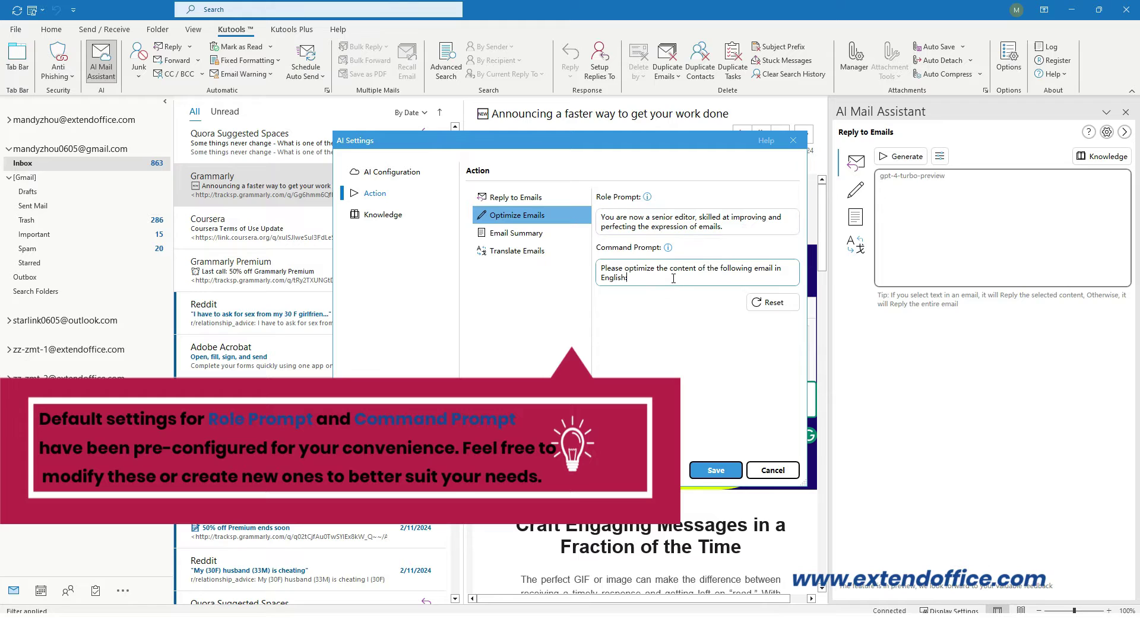
left_click(554, 233)
left_click(653, 238)
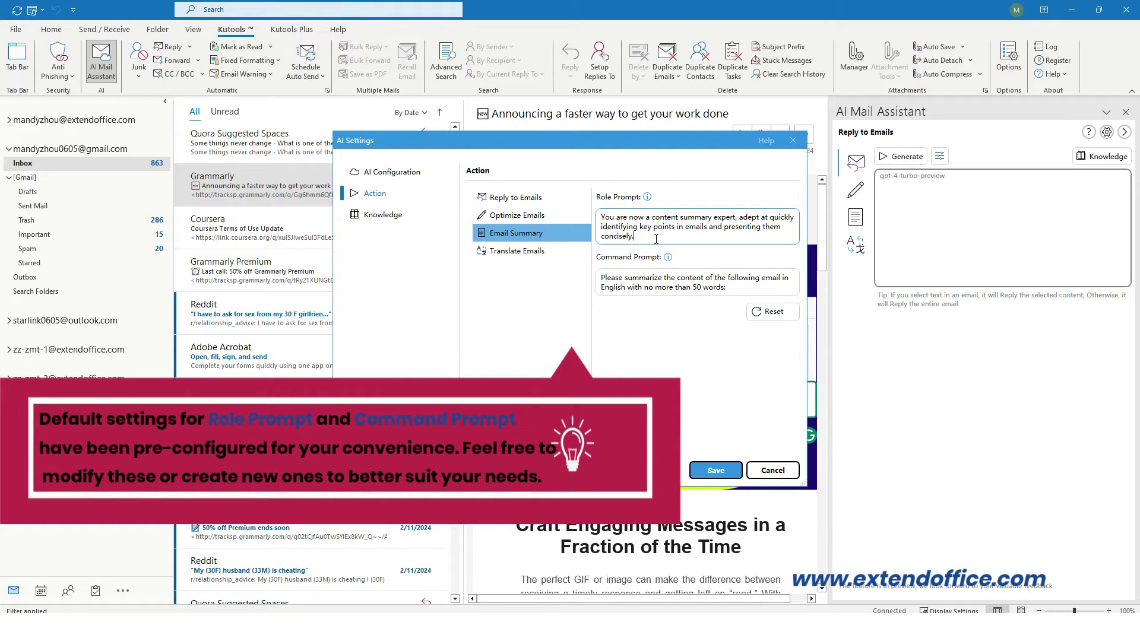
Edit the translation role and command prompts, save, then view the Knowledge settings
left_click(561, 253)
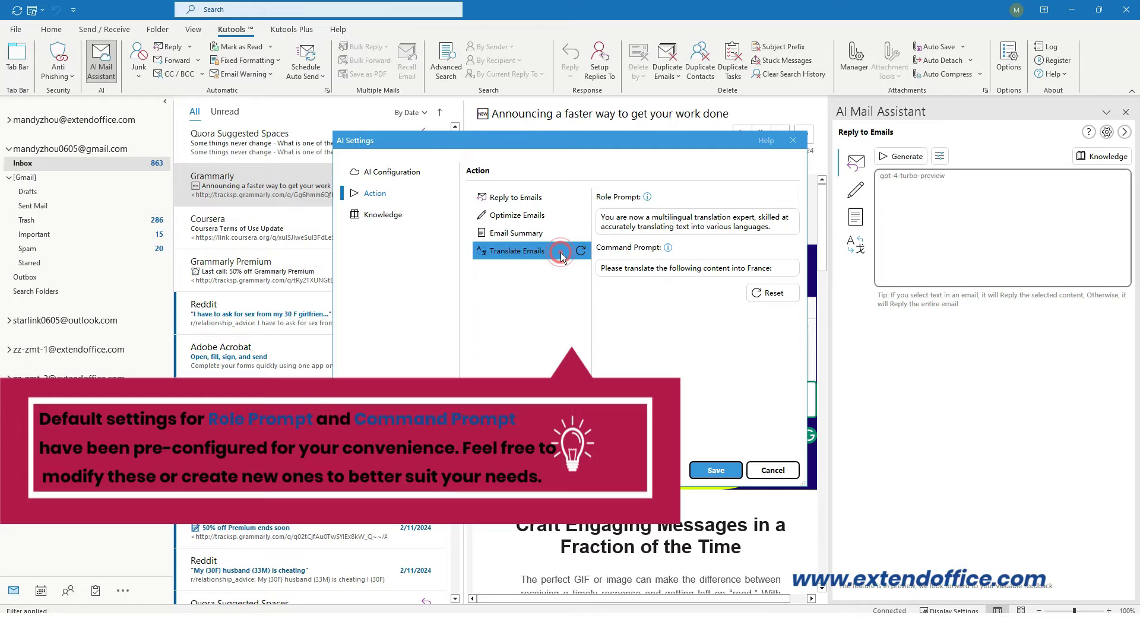
left_click(779, 227)
left_click(782, 267)
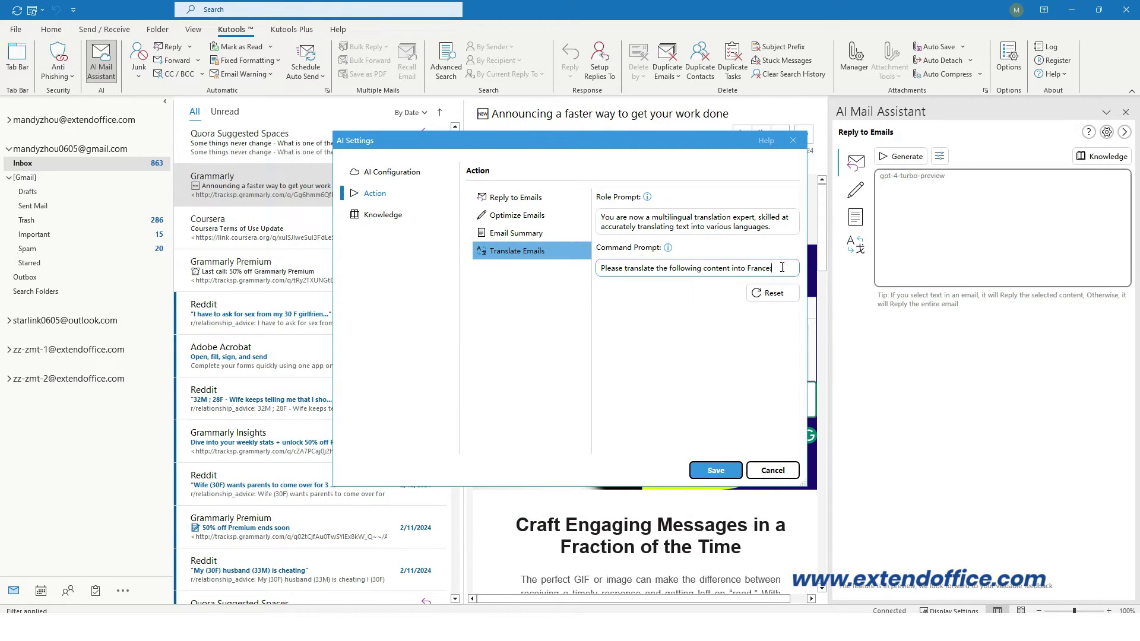
left_click(732, 471)
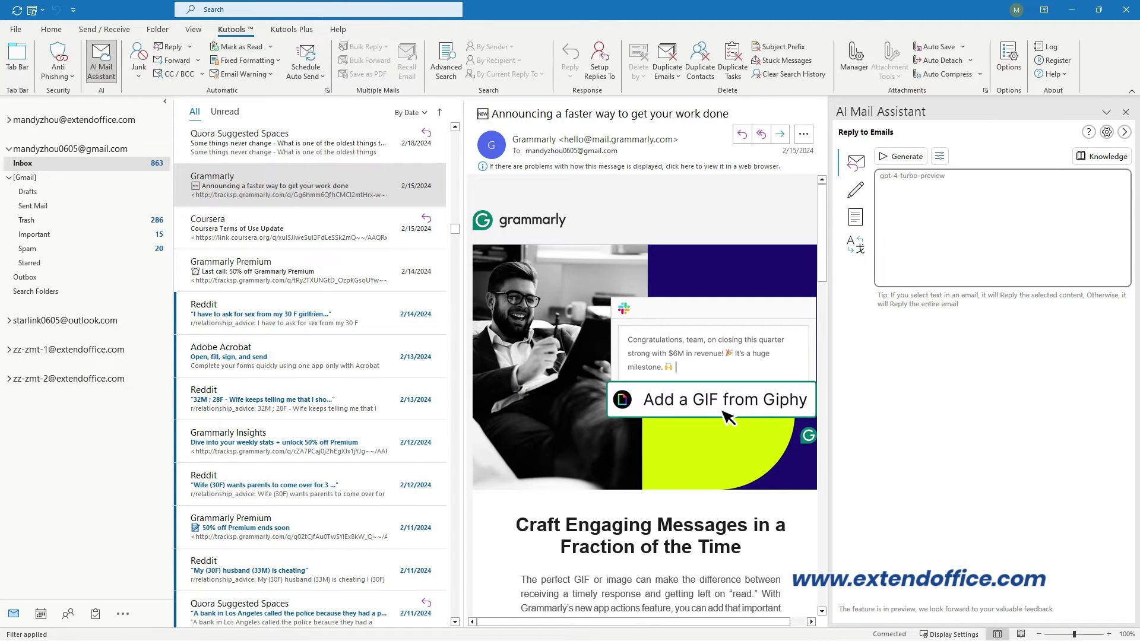
left_click(1106, 133)
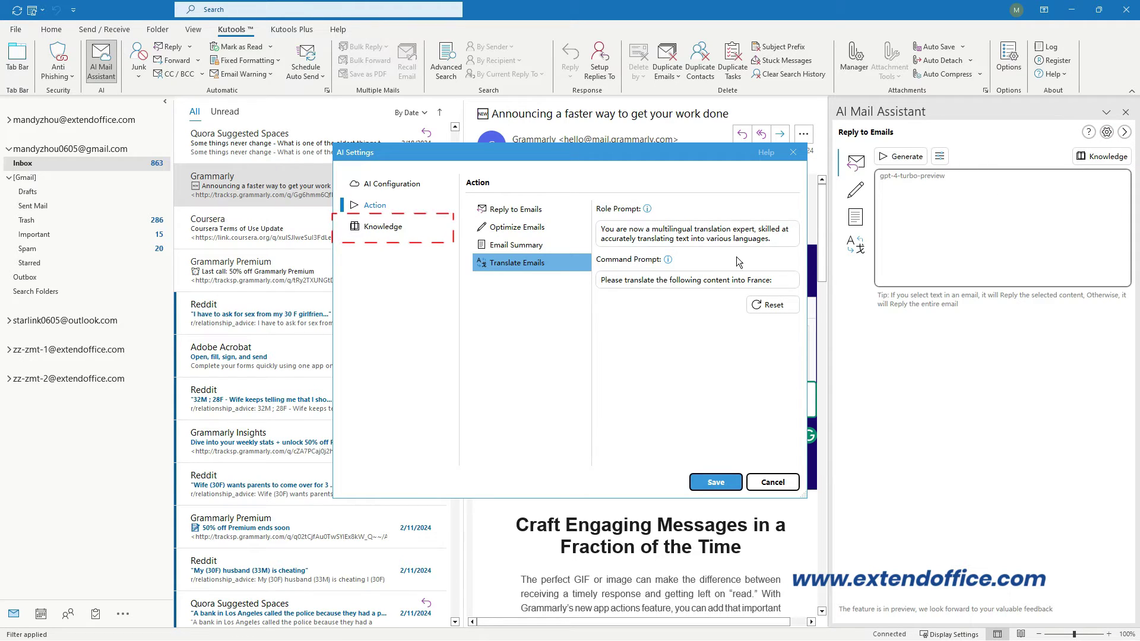
left_click(432, 225)
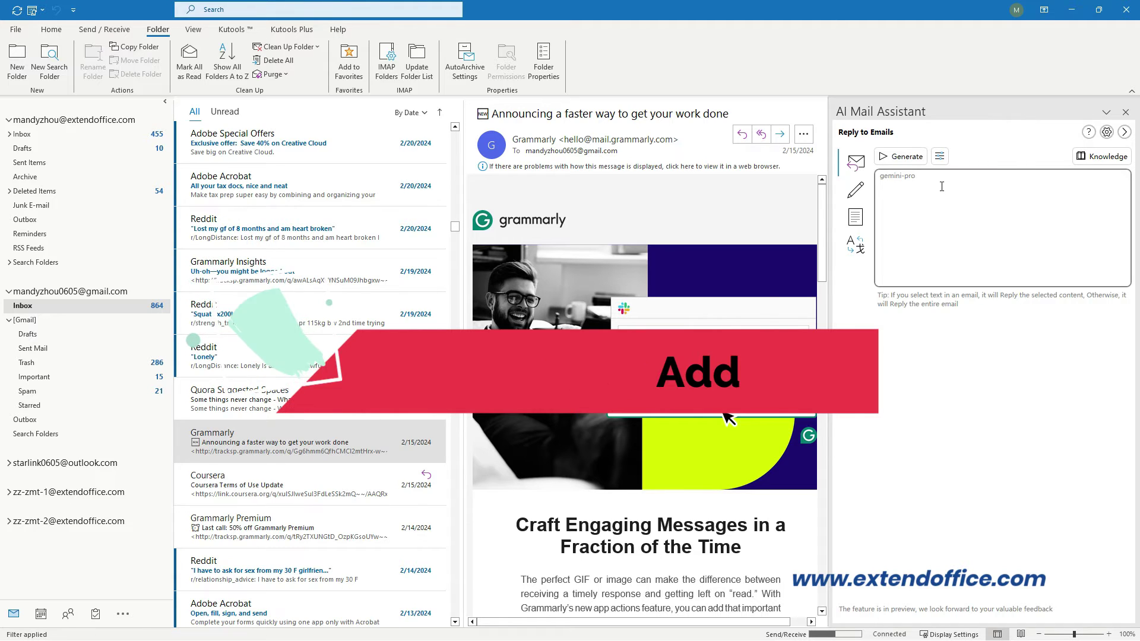
In Knowledge settings, choose emails to learn, trying select-all and individual emails
left_click(1107, 133)
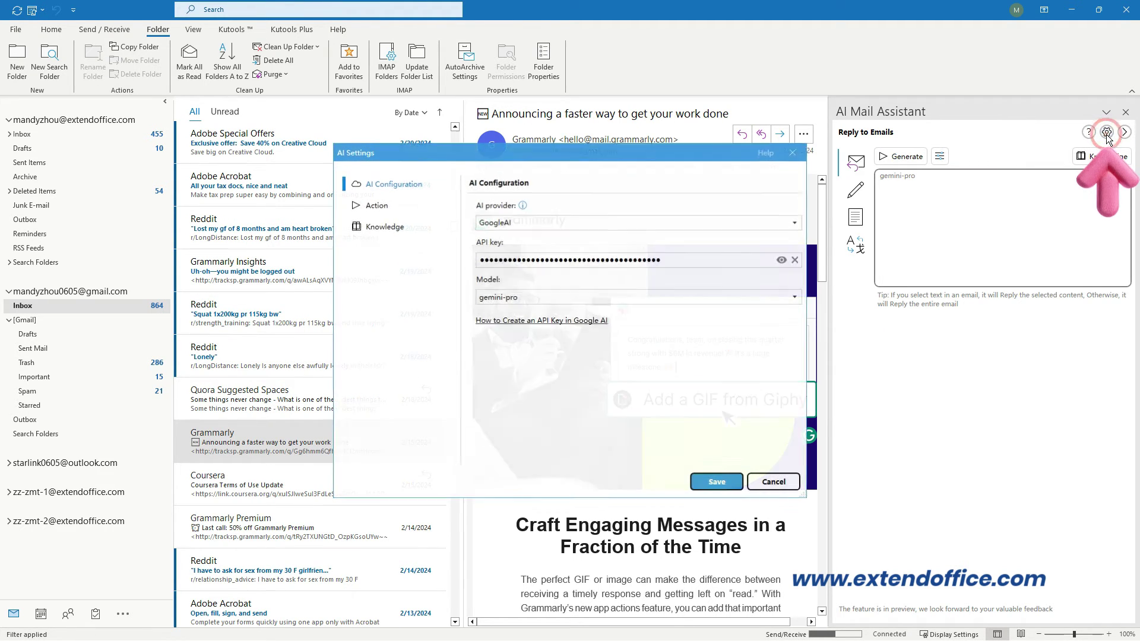
left_click(383, 229)
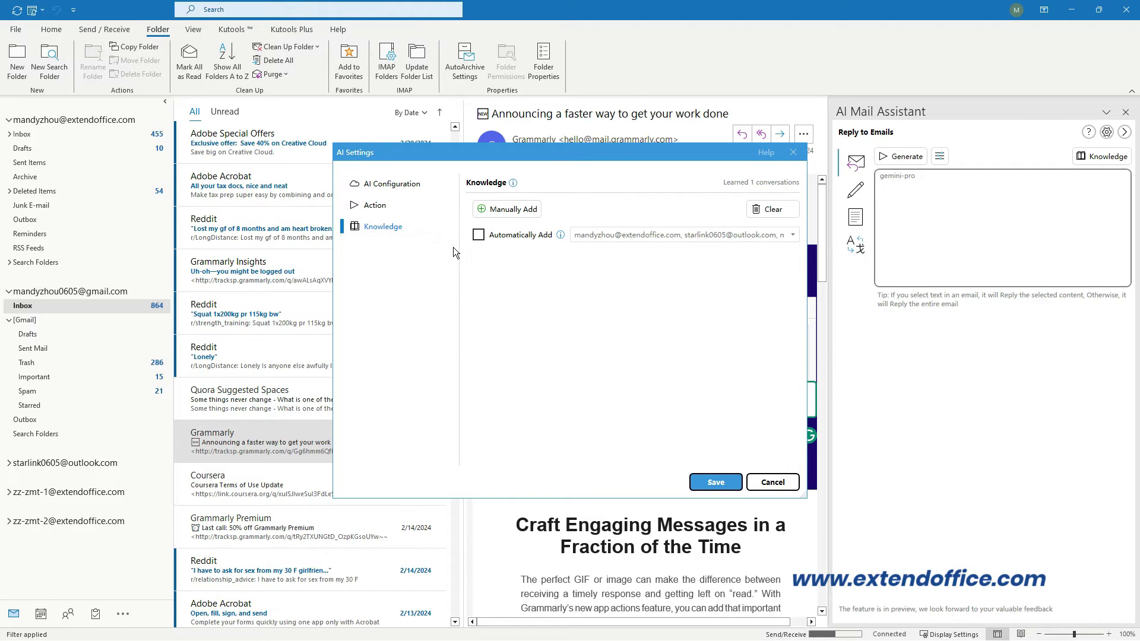
left_click(508, 209)
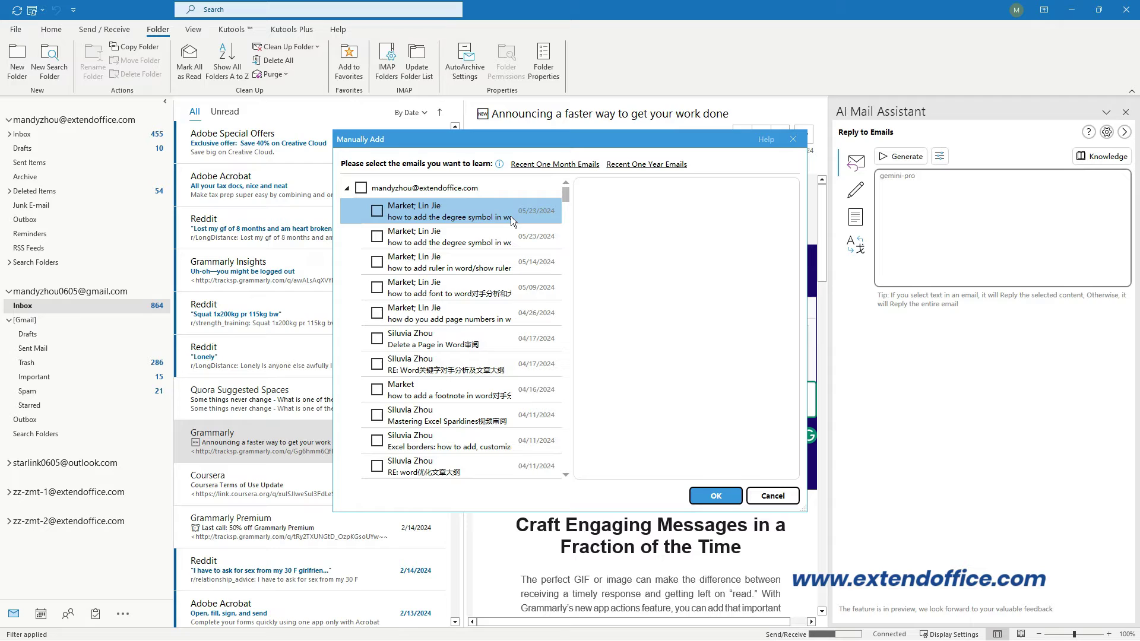
left_click(361, 187)
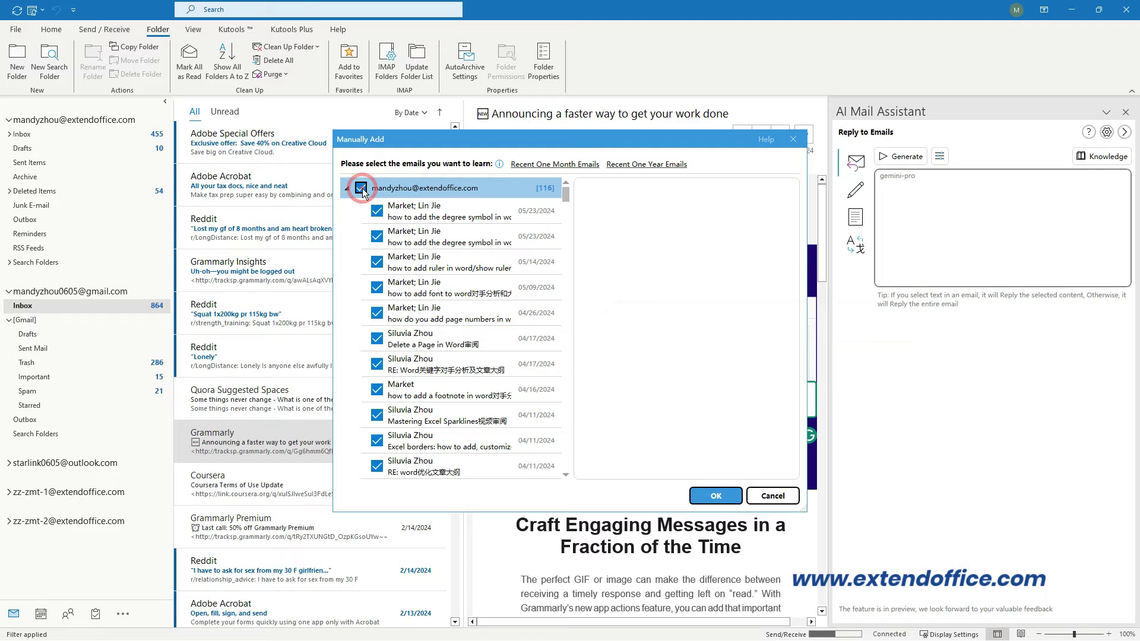
left_click(361, 188)
left_click(379, 211)
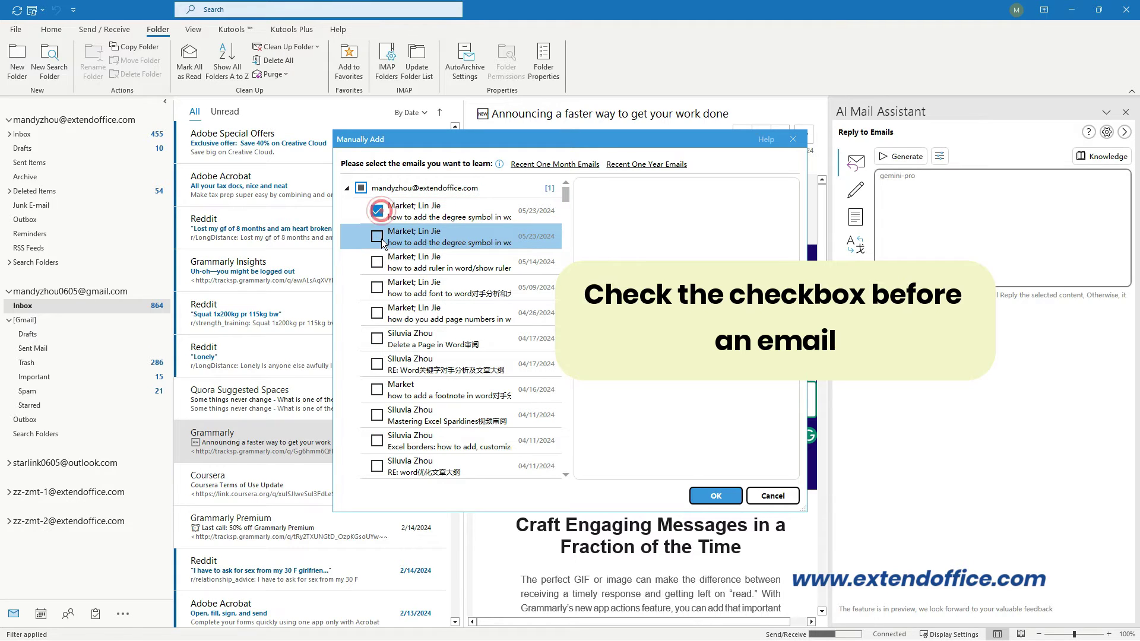
left_click(379, 238)
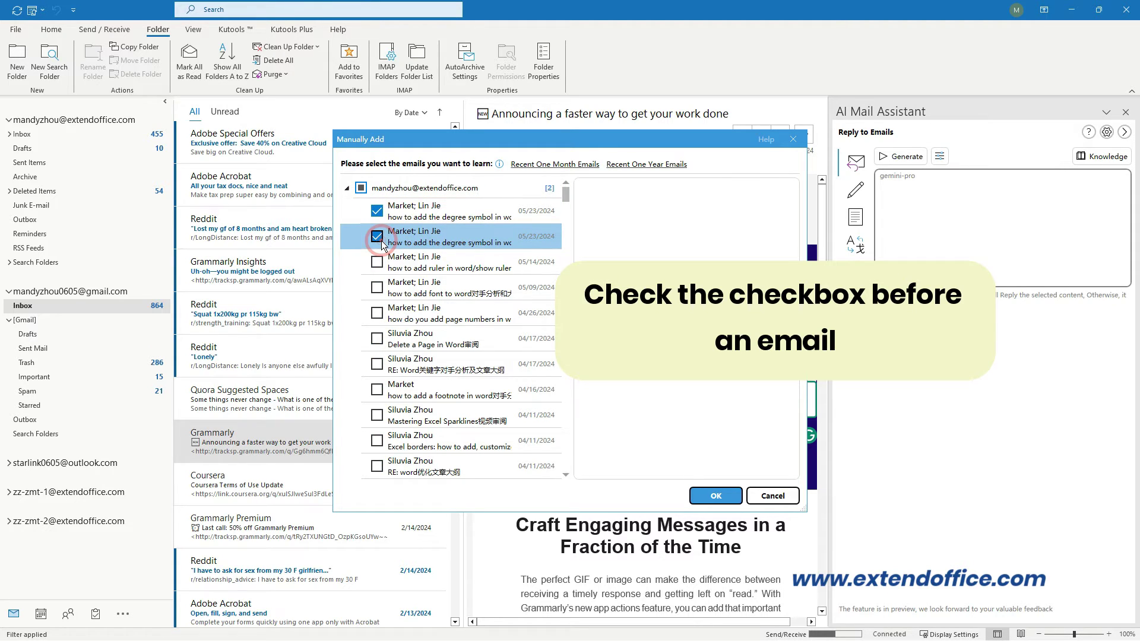
Select the recent one year's emails, confirm learning the 505 emails, and save
left_click(577, 166)
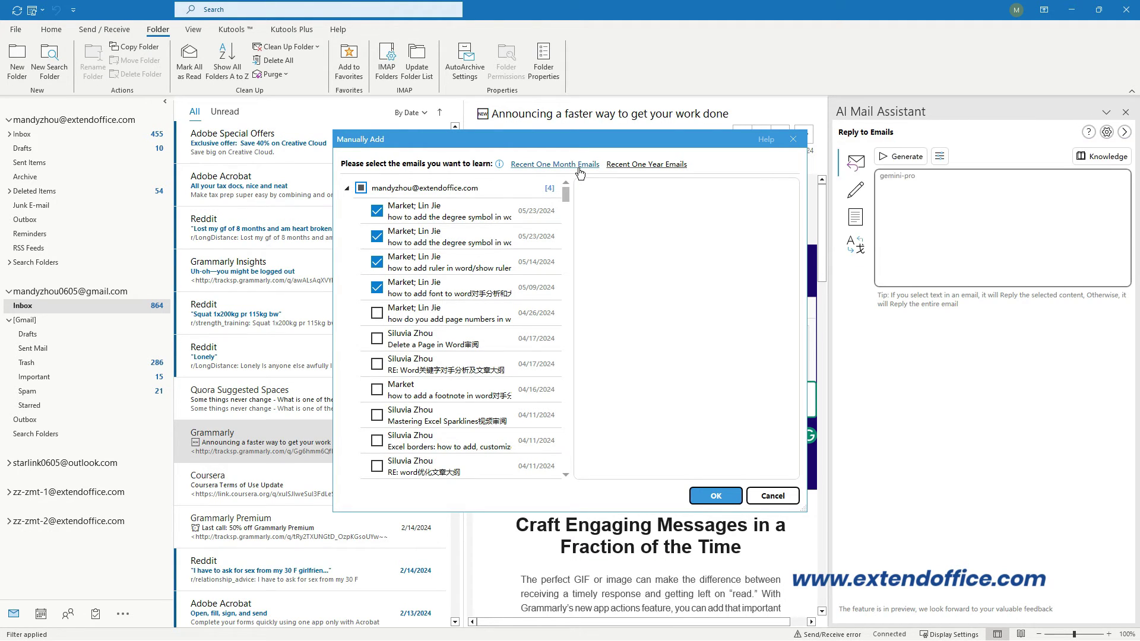
left_click(647, 167)
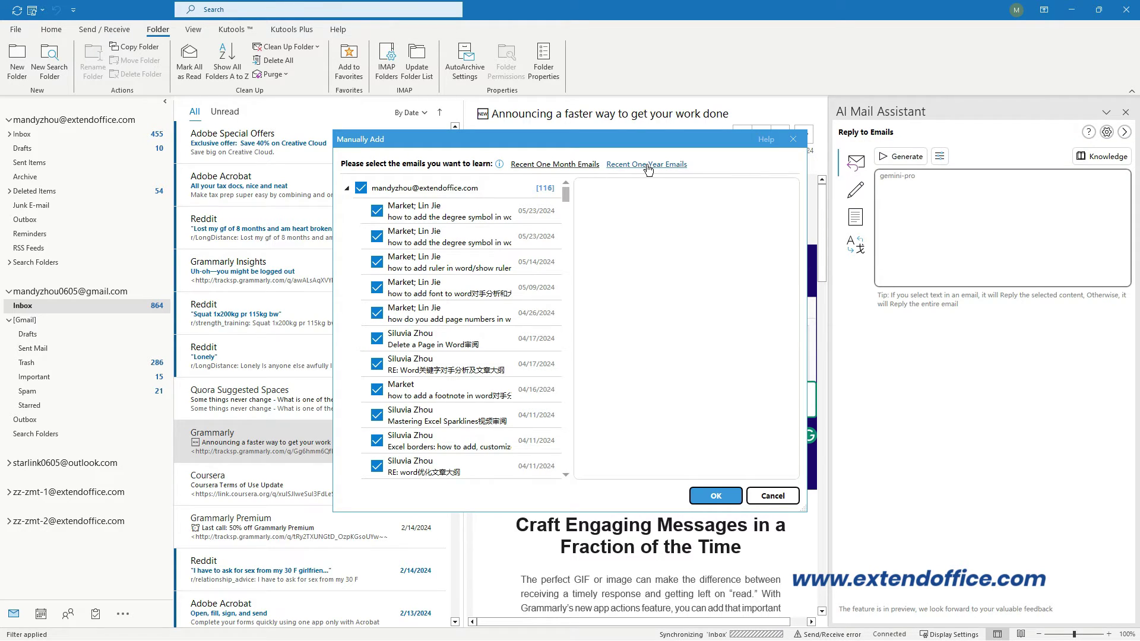
left_click(733, 501)
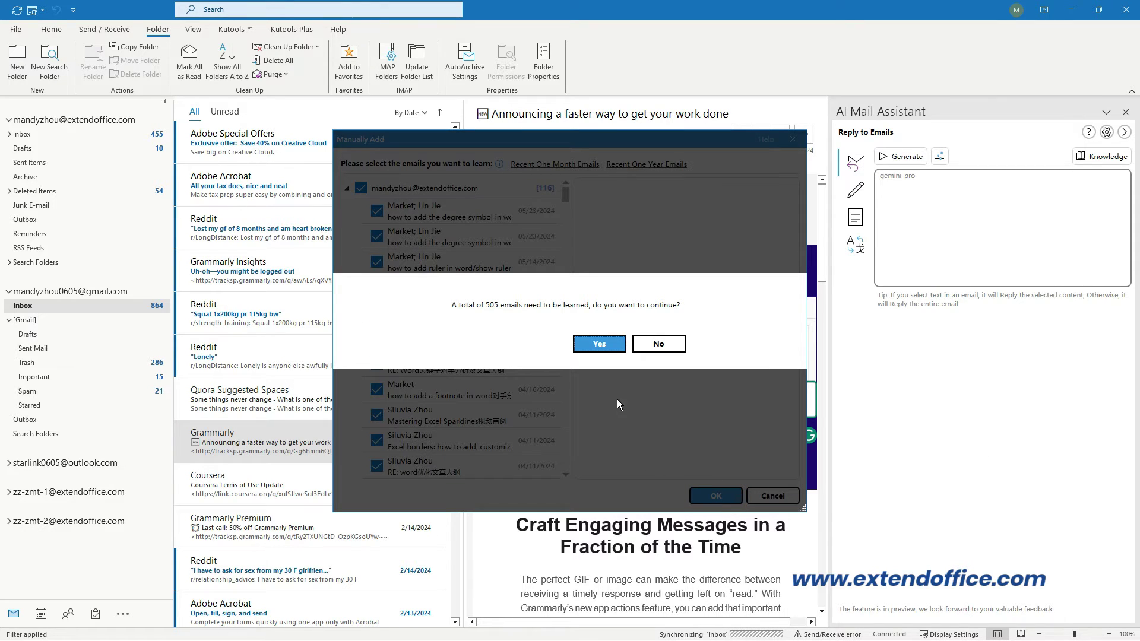
left_click(611, 346)
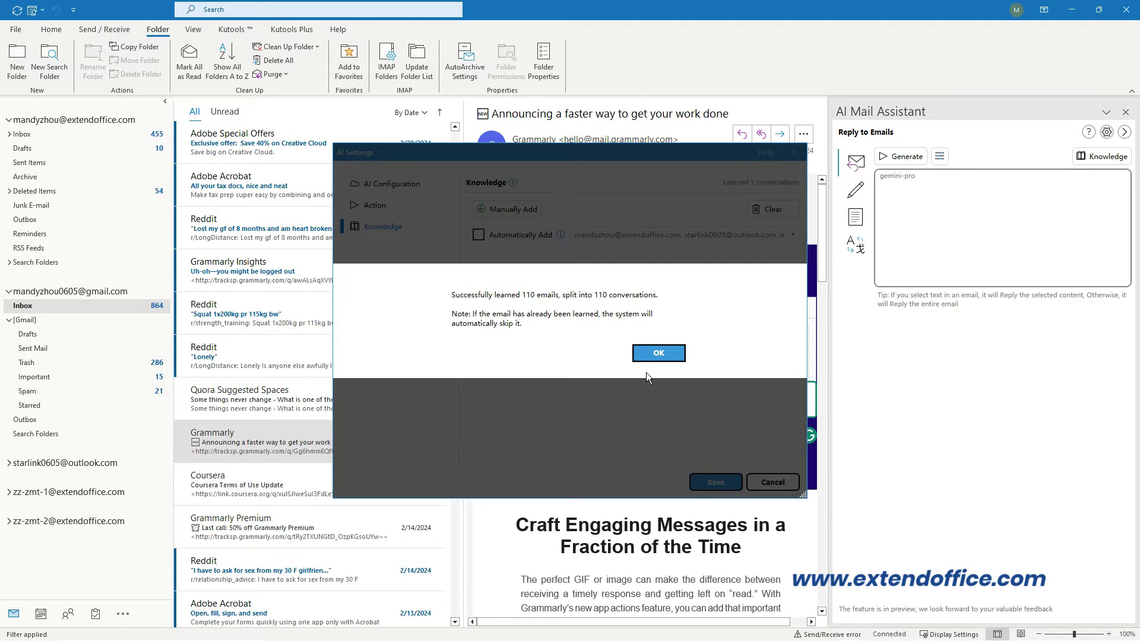
left_click(673, 354)
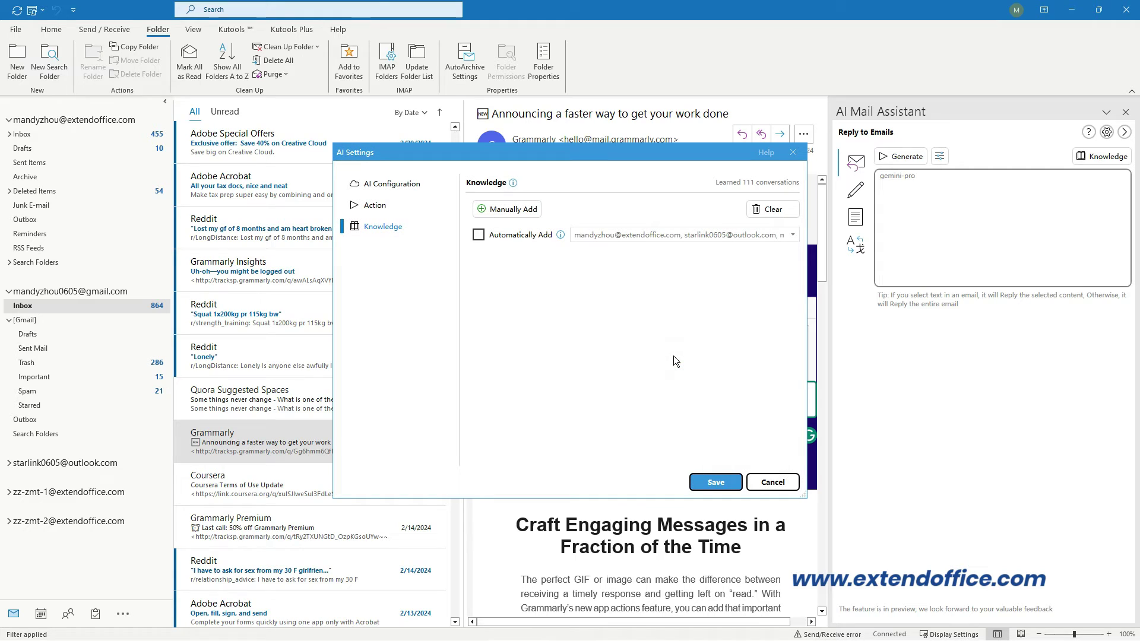
left_click(716, 482)
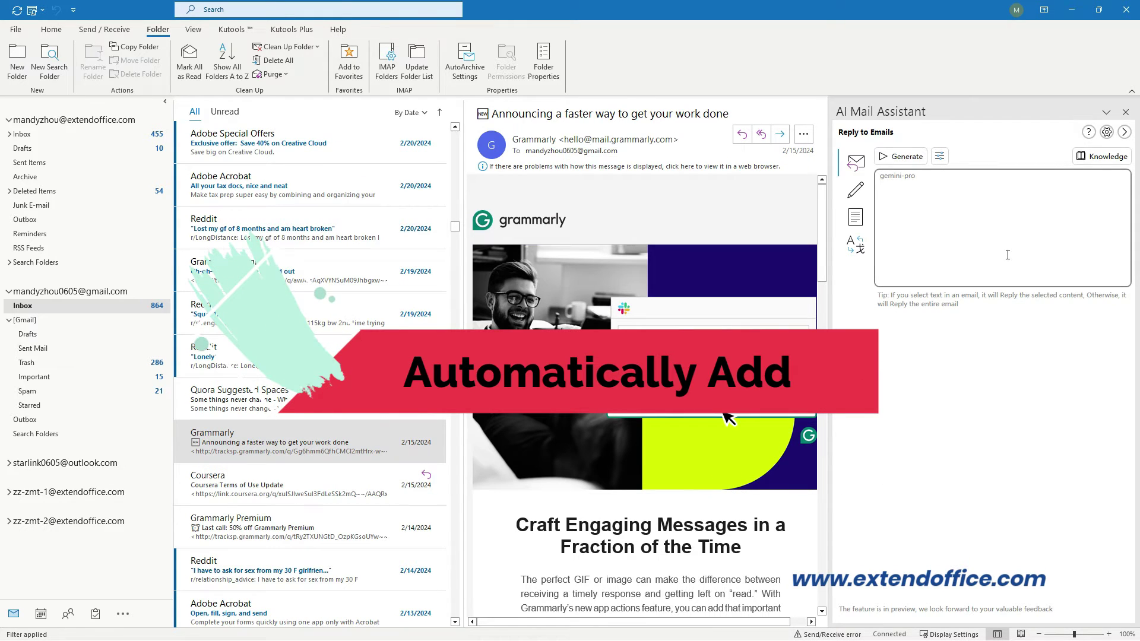
Enable automatic learning of new emails, excluding the Gmail and last two accounts, and save
left_click(1107, 133)
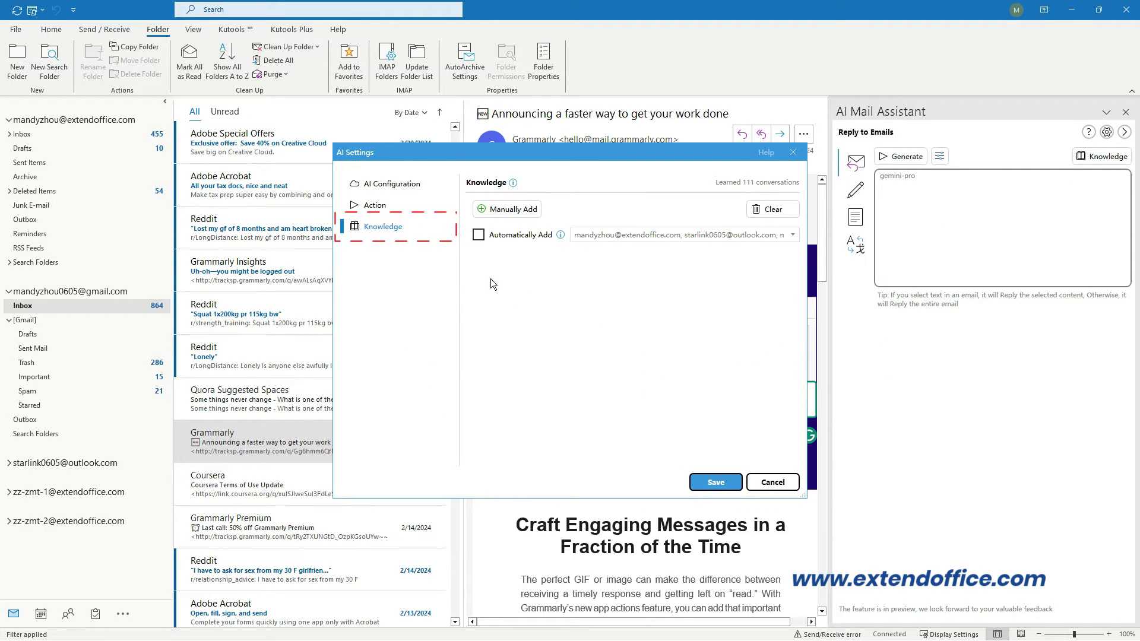
left_click(478, 237)
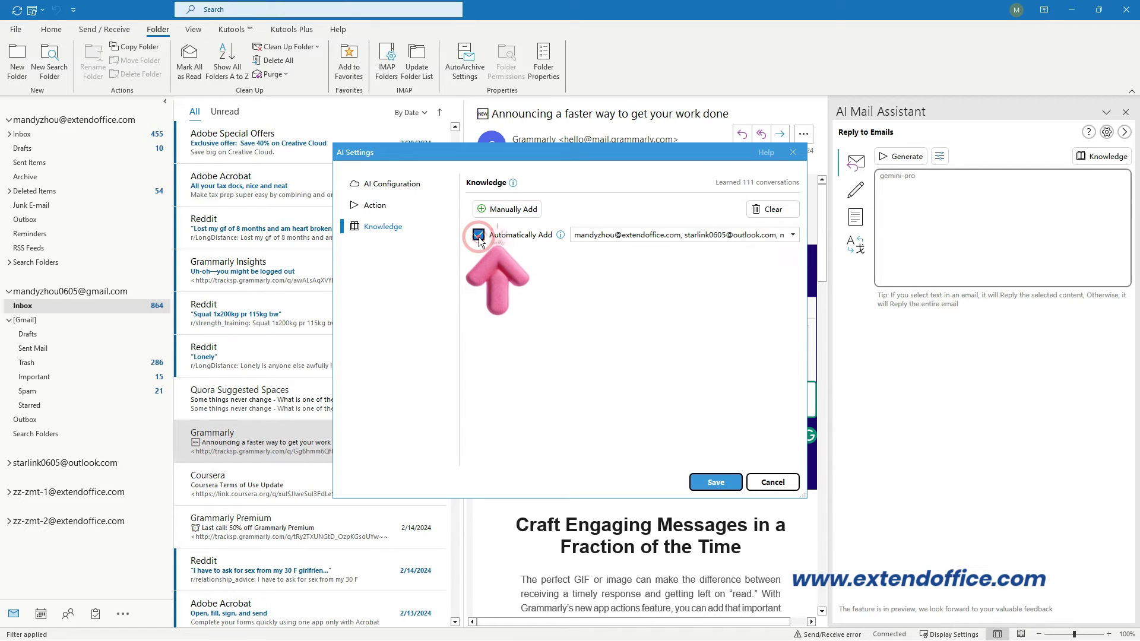
left_click(793, 236)
left_click(581, 310)
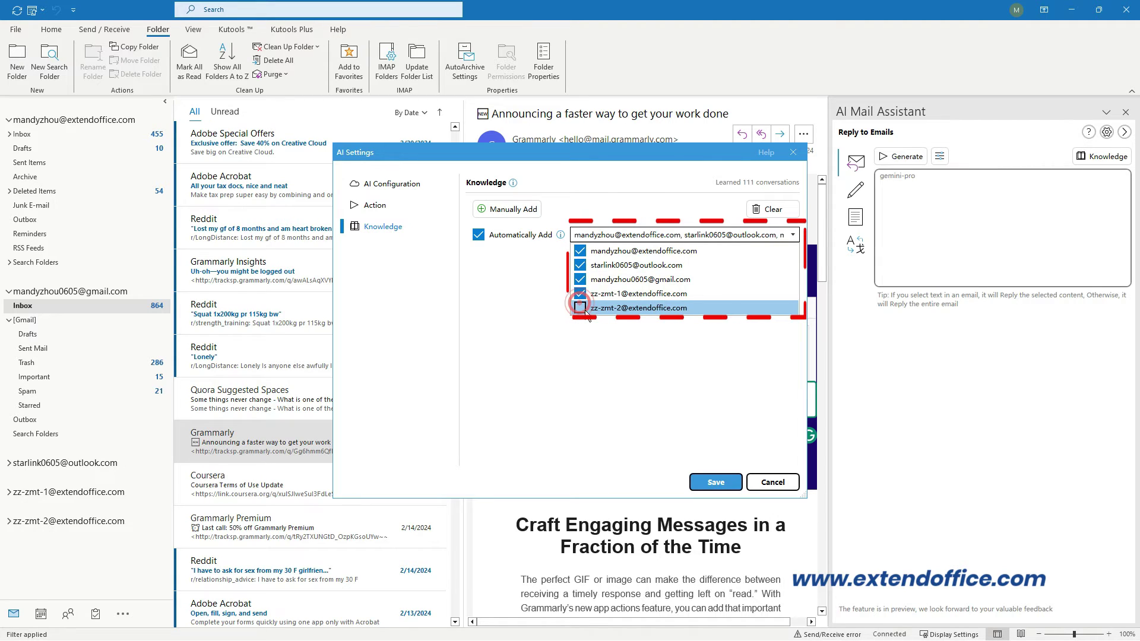
left_click(580, 295)
left_click(580, 280)
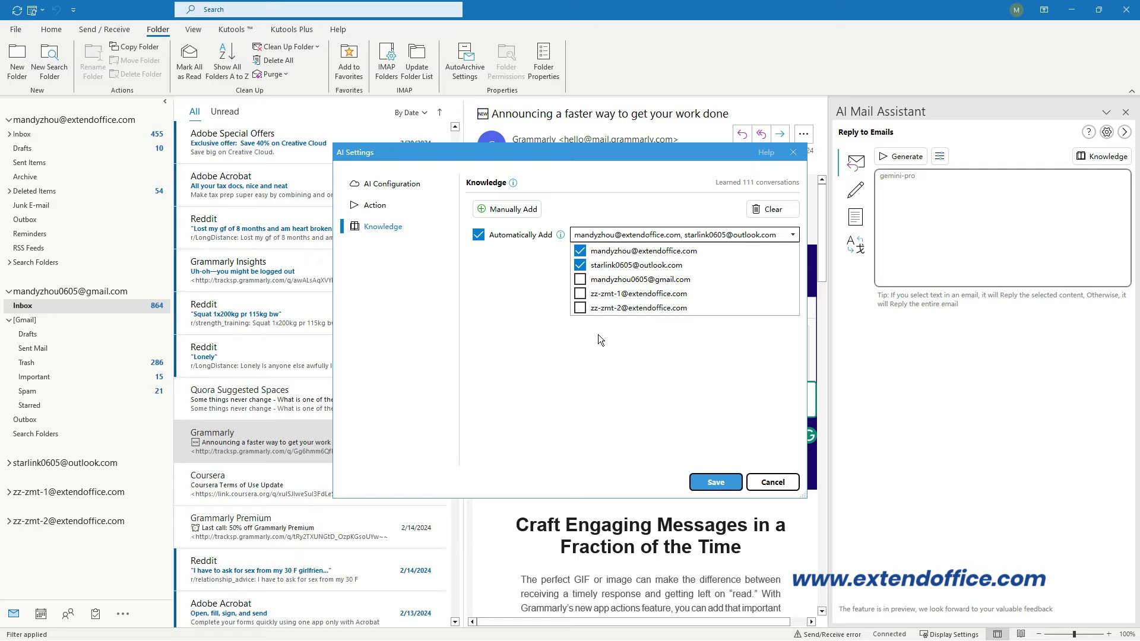
left_click(732, 485)
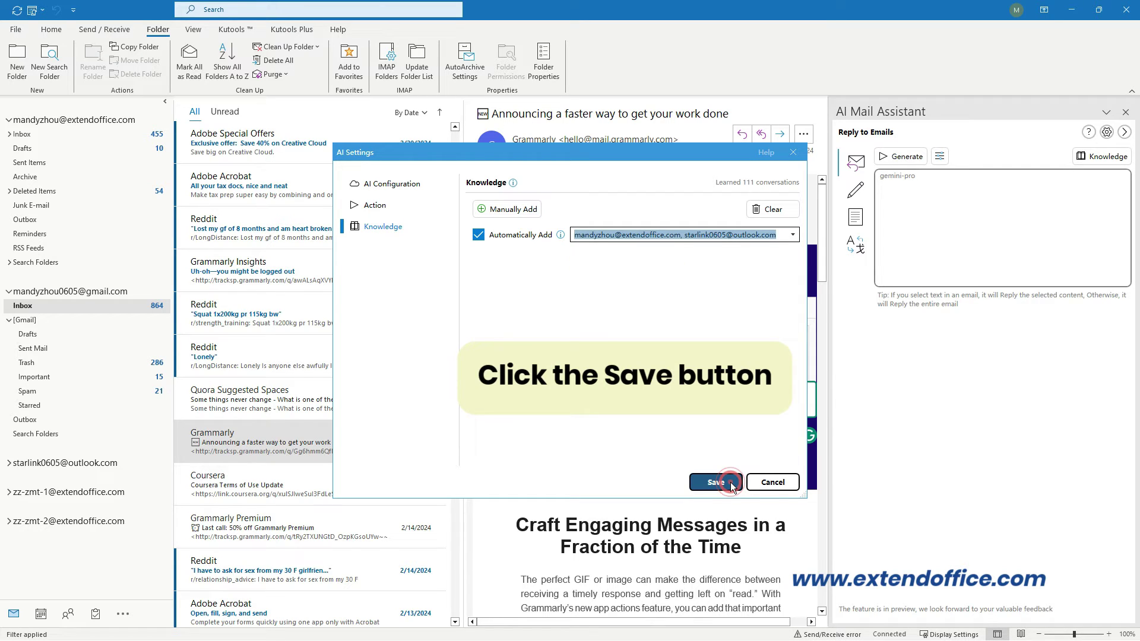
left_click(732, 485)
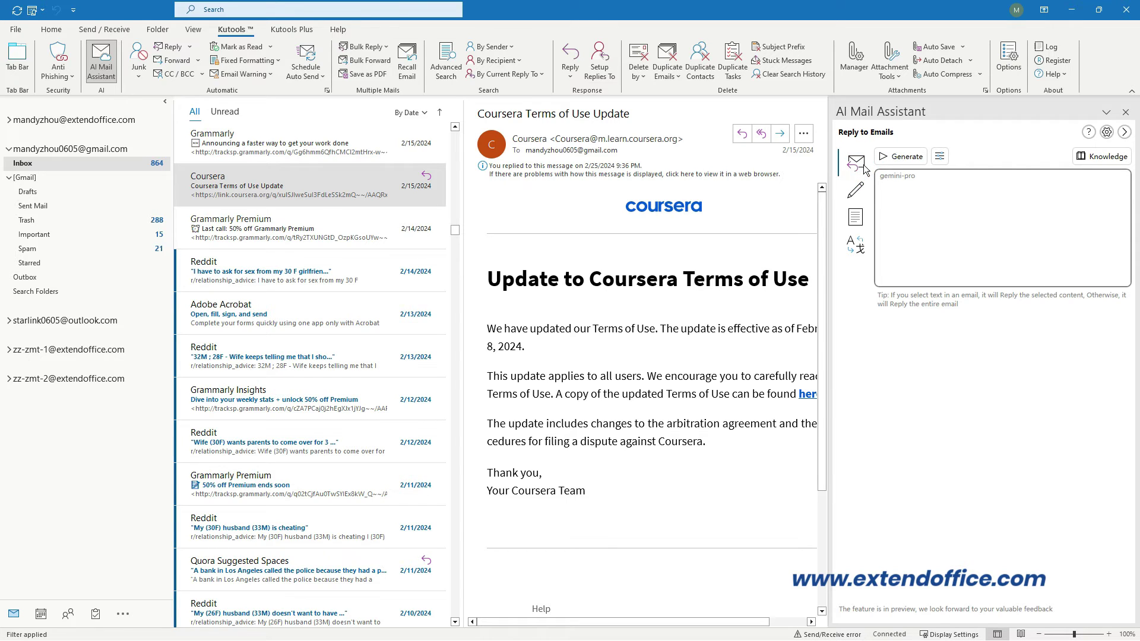
Generate an AI reply accepting Coursera's Terms of Use update, then switch to Optimize Emails
left_click(900, 158)
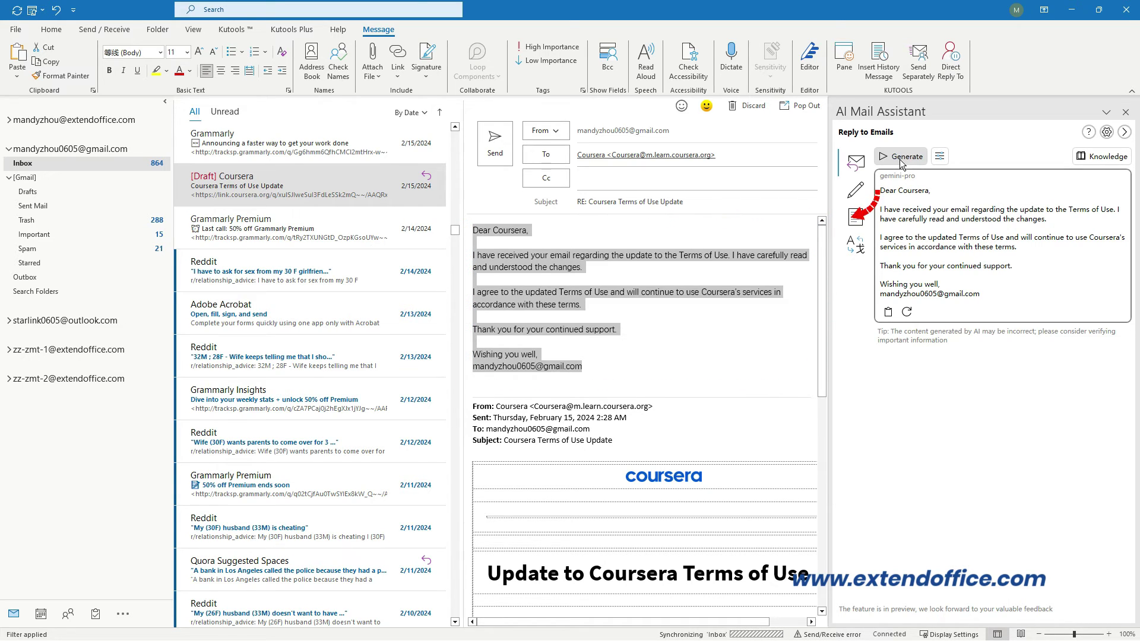
left_click(855, 193)
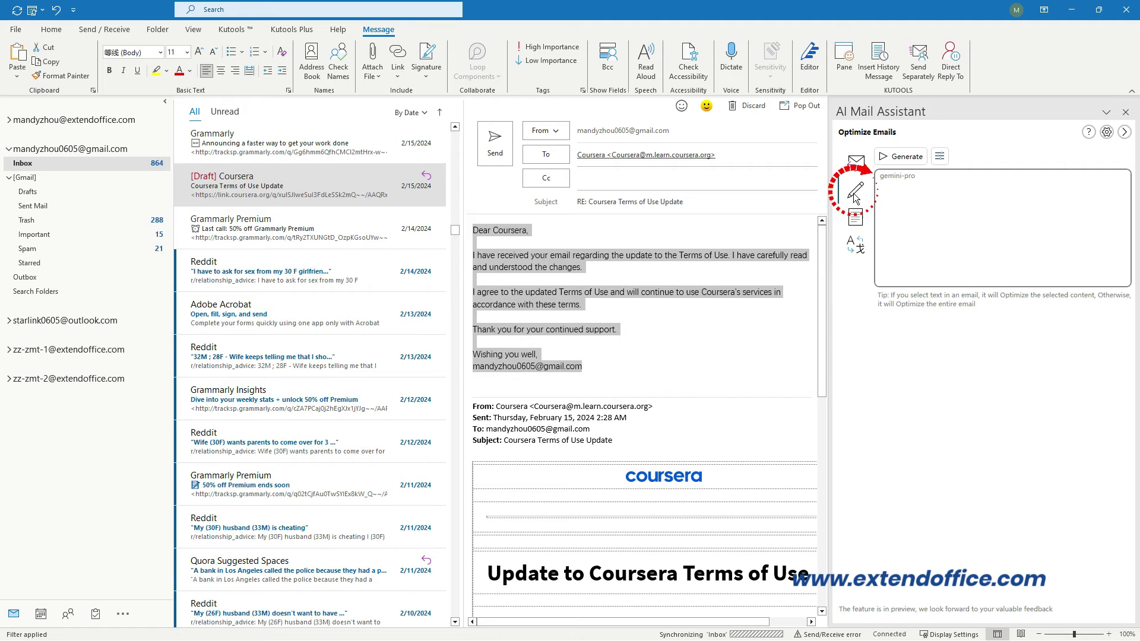
Generate a polished version of the Coursera reply and insert it into the reply body
left_click(900, 161)
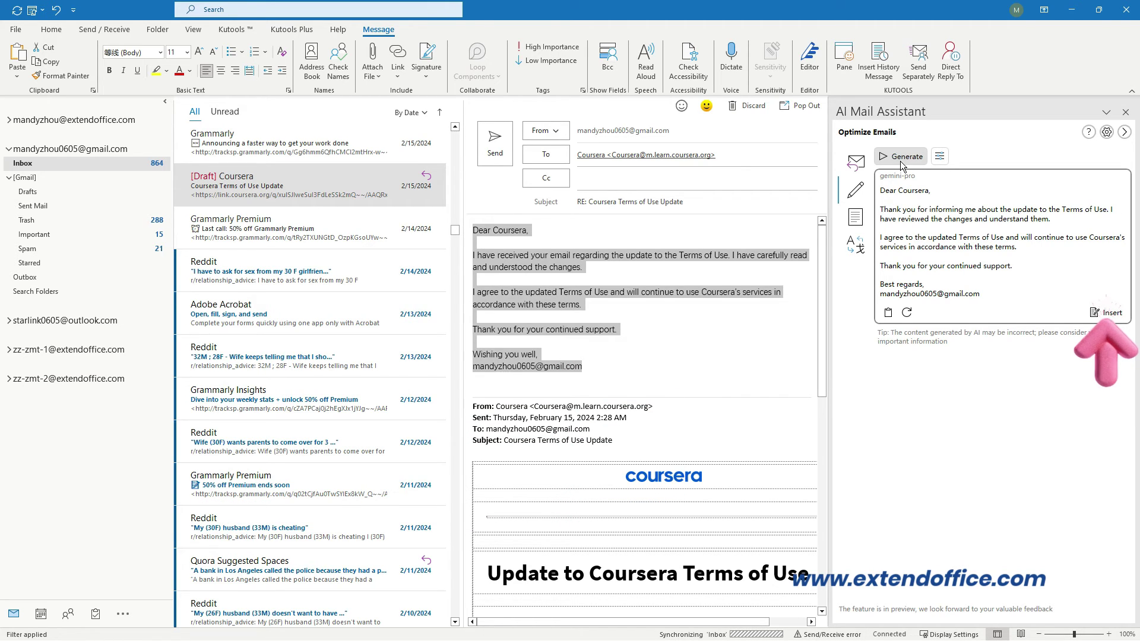
left_click(1116, 315)
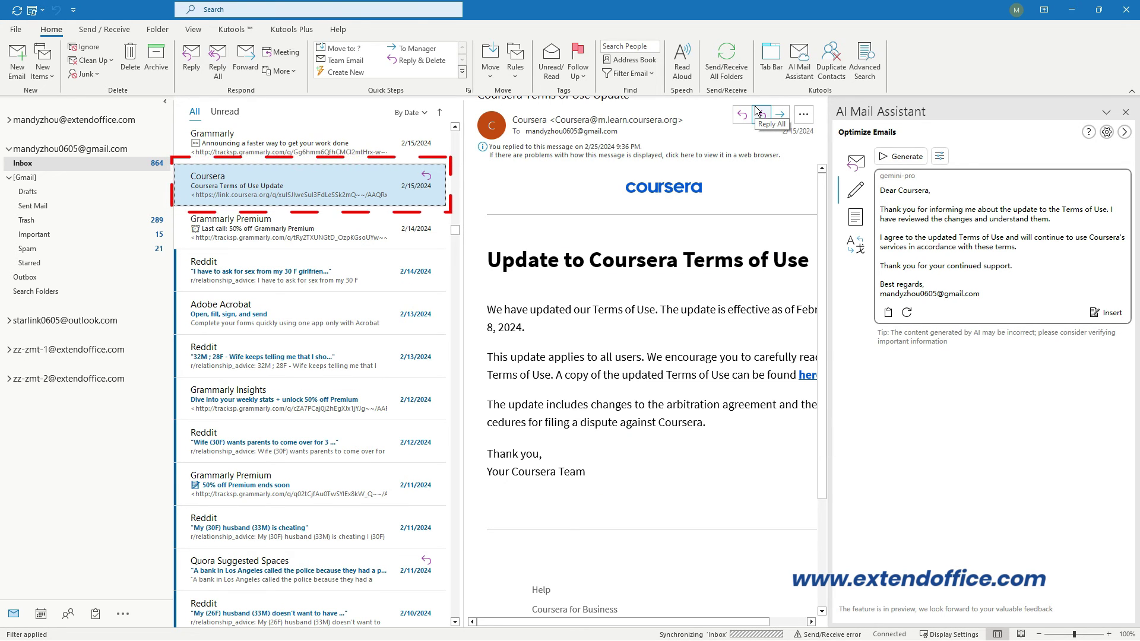
Start and stop an AI summary of the Coursera email, then translate its text into French
left_click(867, 240)
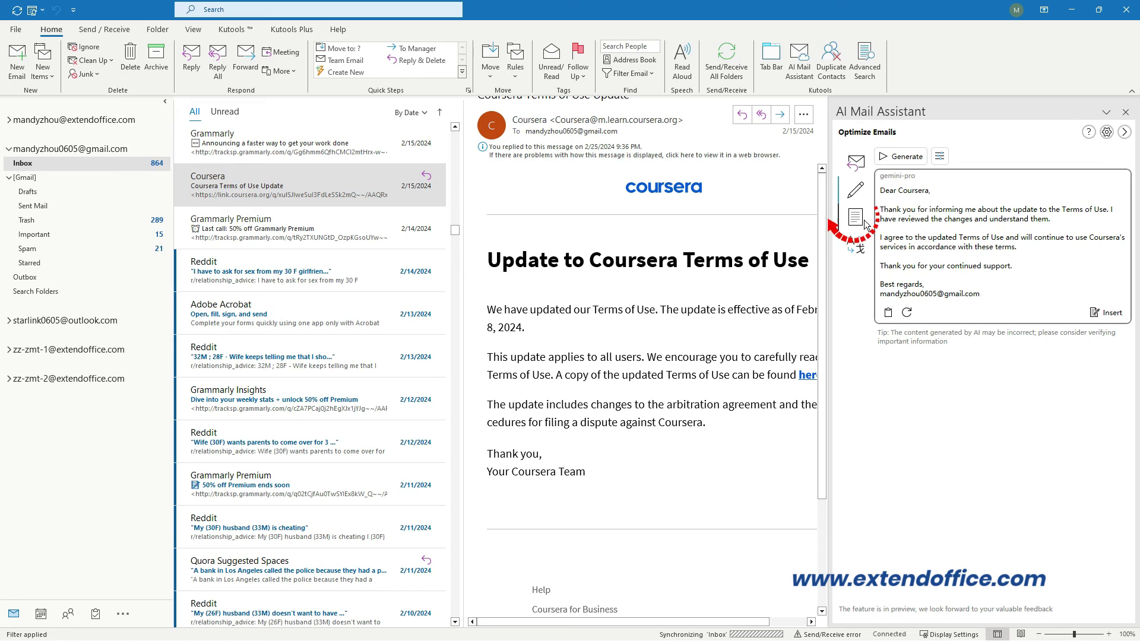
left_click(867, 225)
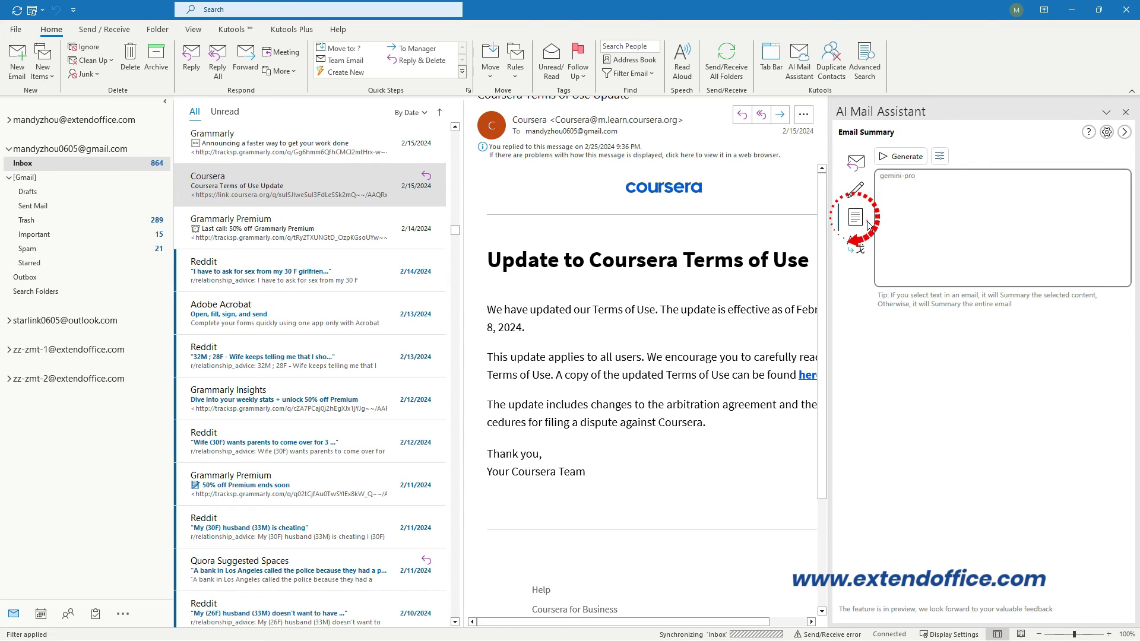
left_click(904, 157)
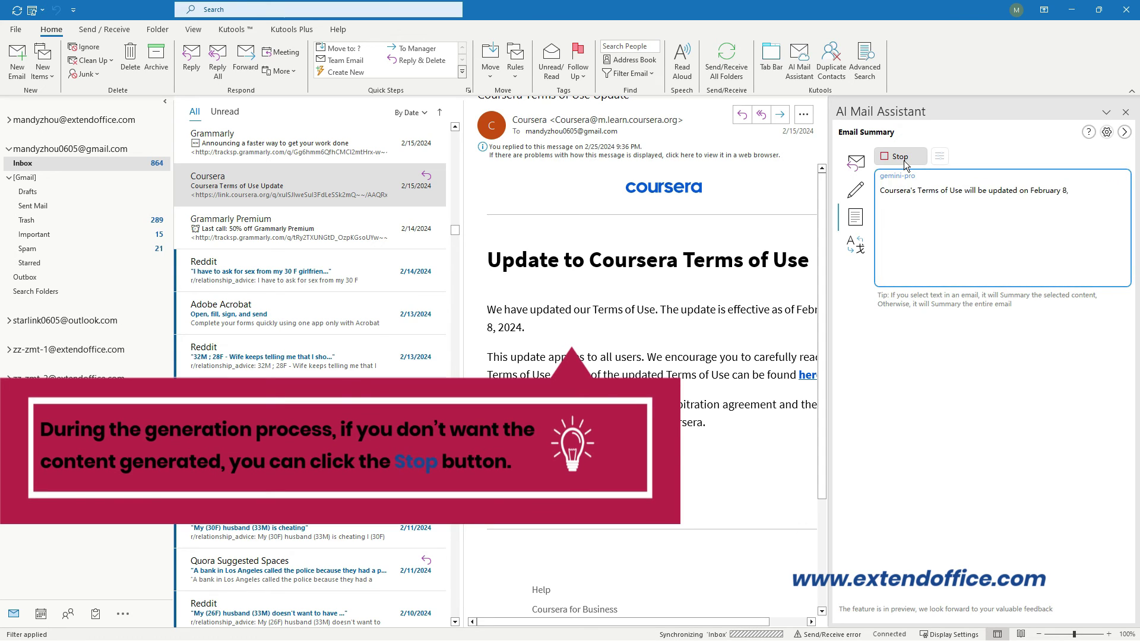
left_click(903, 156)
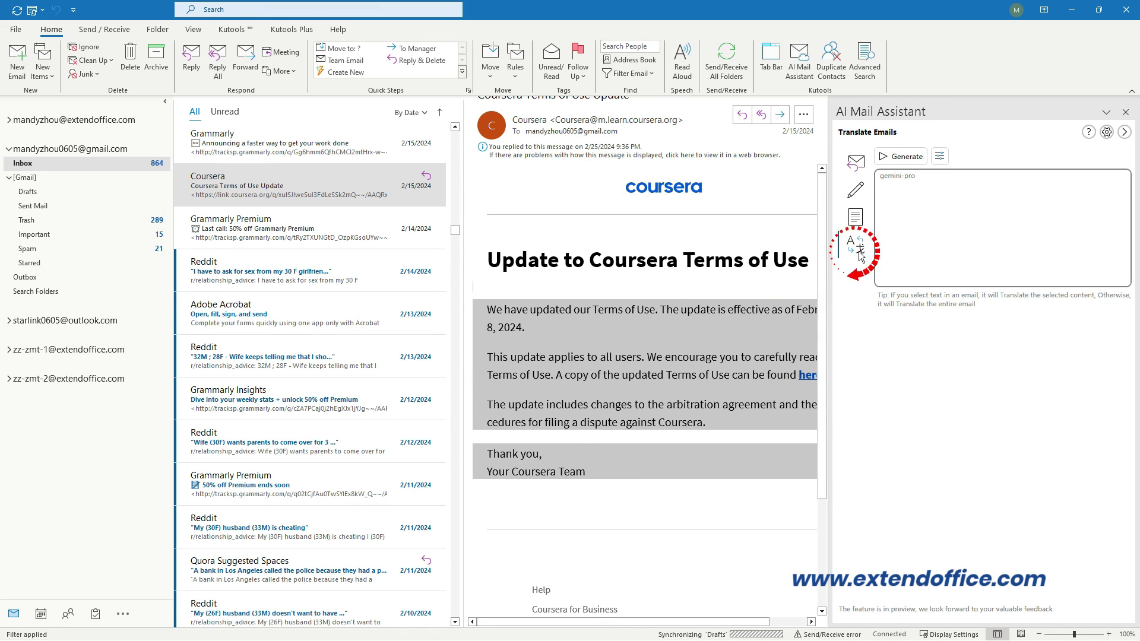
left_click(909, 160)
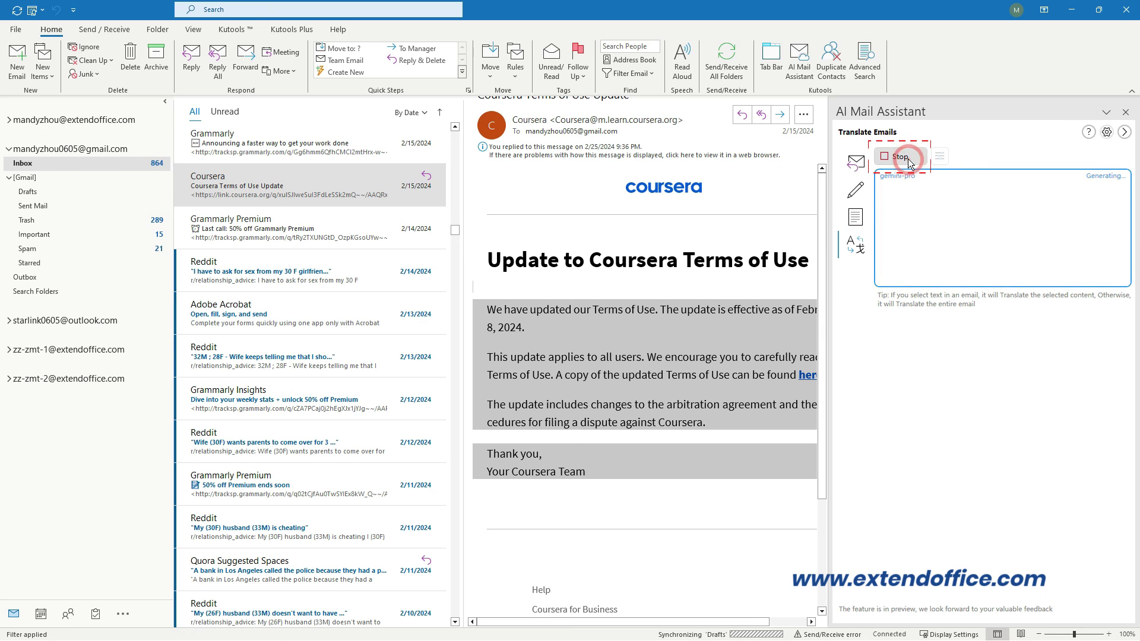